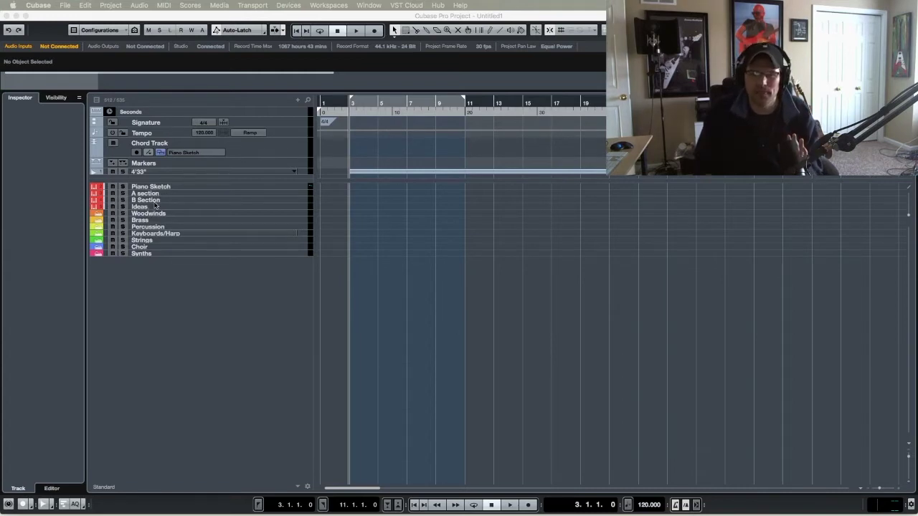
Open the Piano Sketch track's Kontakt instrument, shift its window left, then close it
left_click(157, 188)
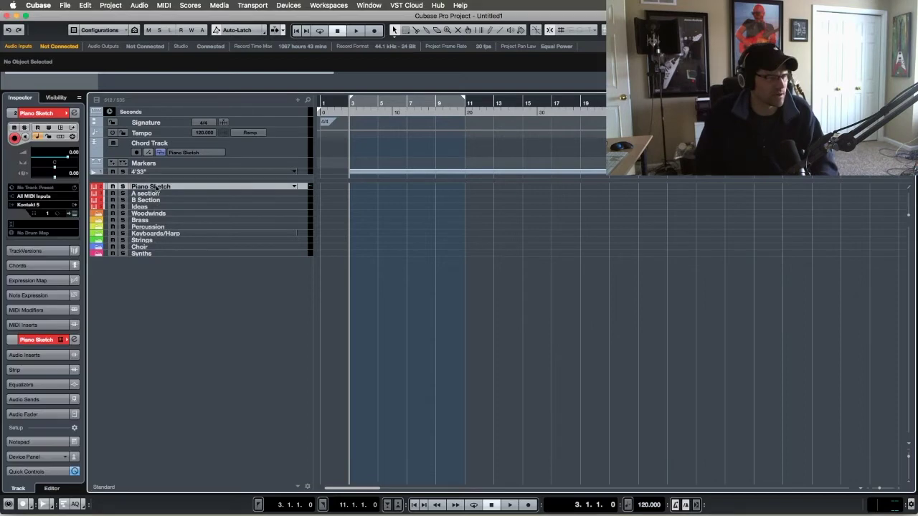
left_click(75, 214)
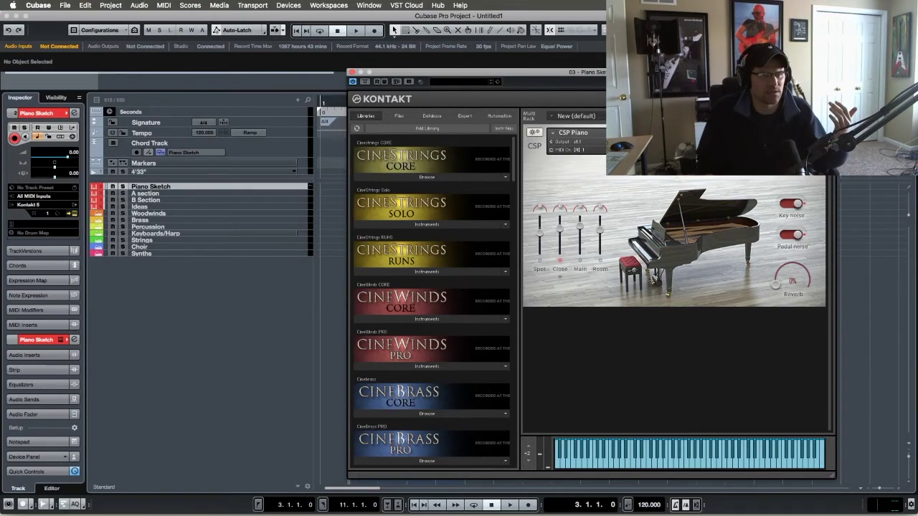
left_click_drag(632, 76, 466, 63)
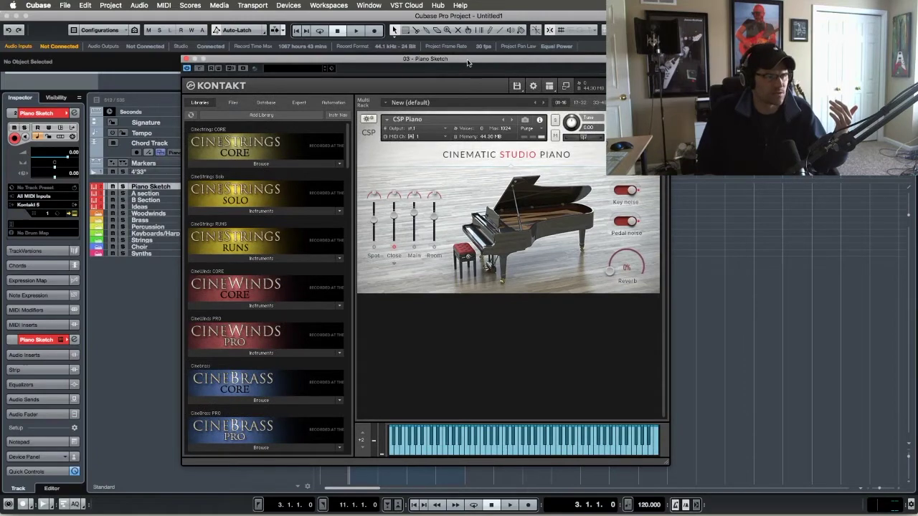
left_click(186, 58)
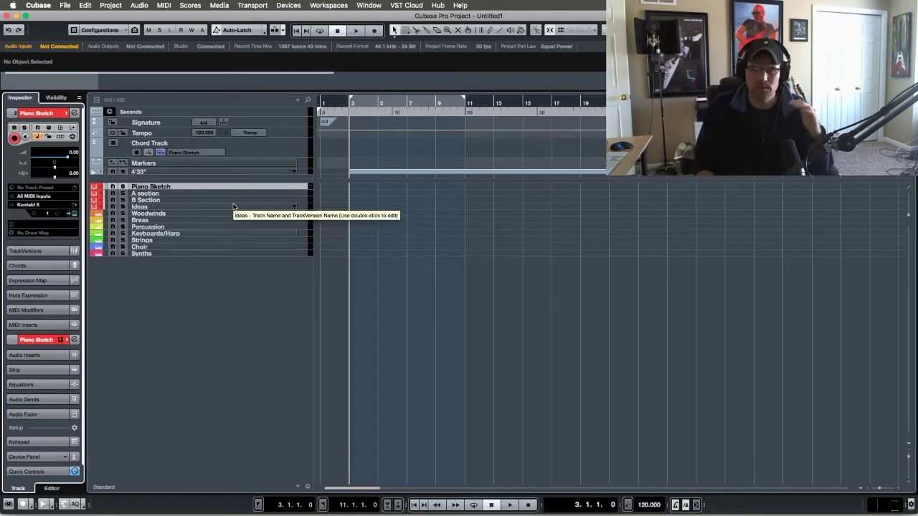
Select the Woodwinds folder and expand it to reveal the Piccolo and Flute articulation tracks
left_click(155, 207)
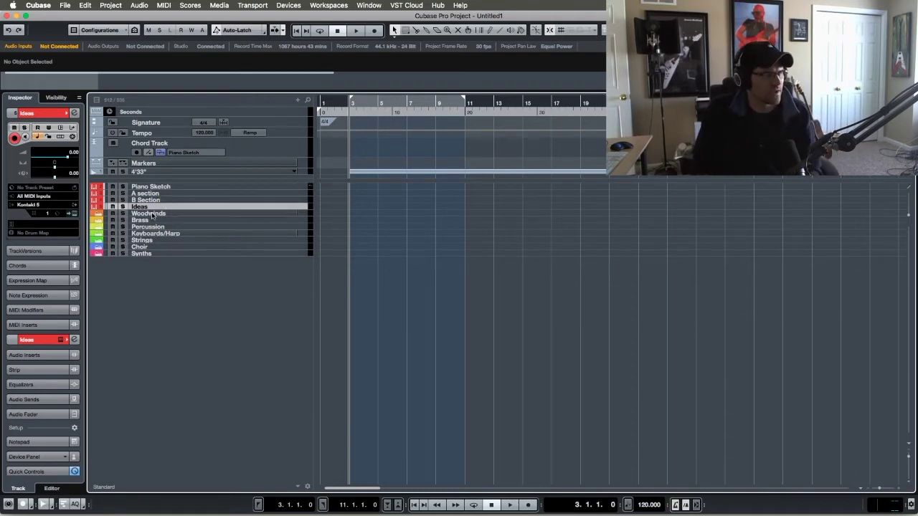
left_click(152, 214)
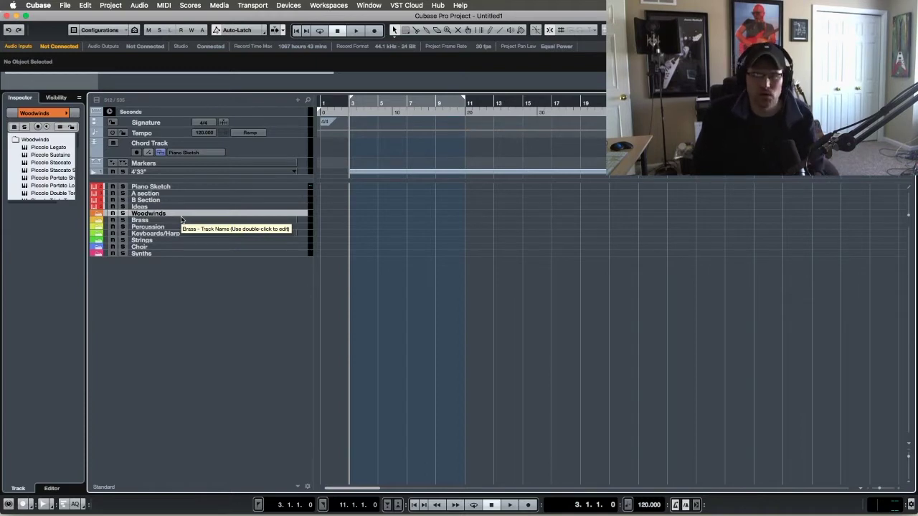
left_click(96, 214)
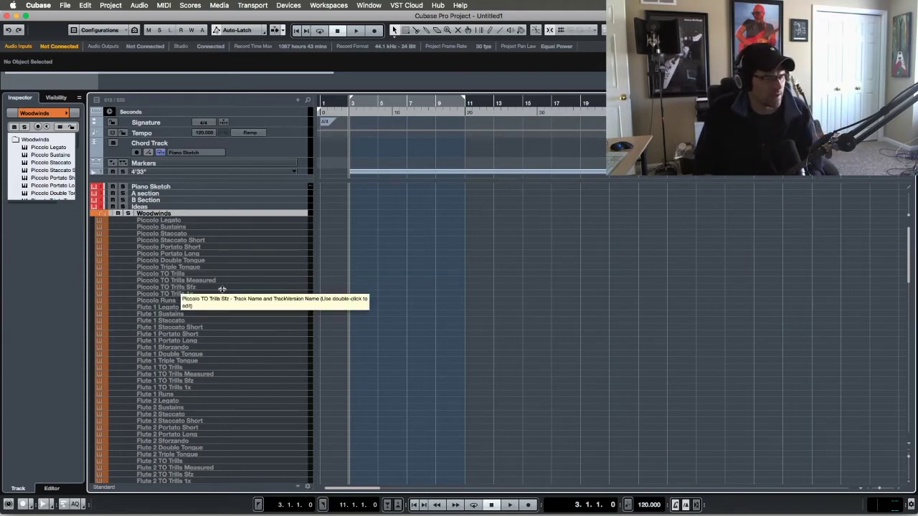
scroll(314, 297, "down", 5)
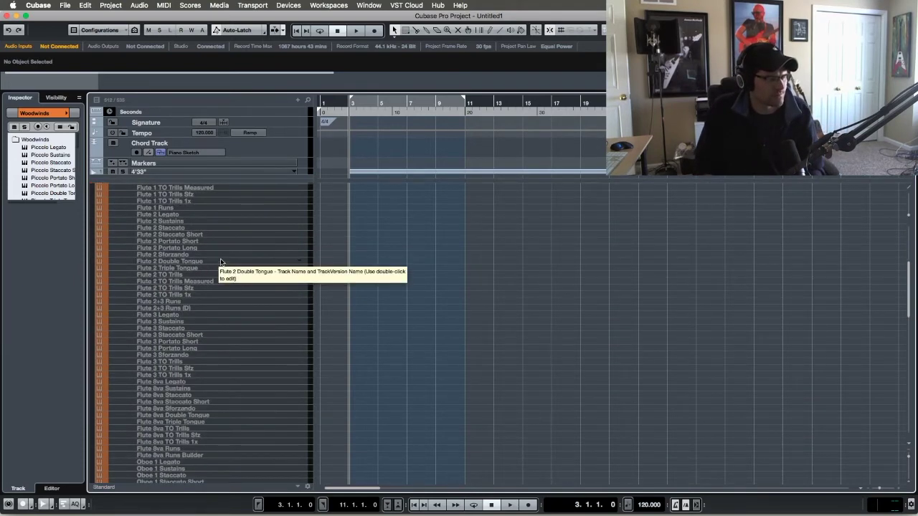
scroll(250, 293, "down", 8)
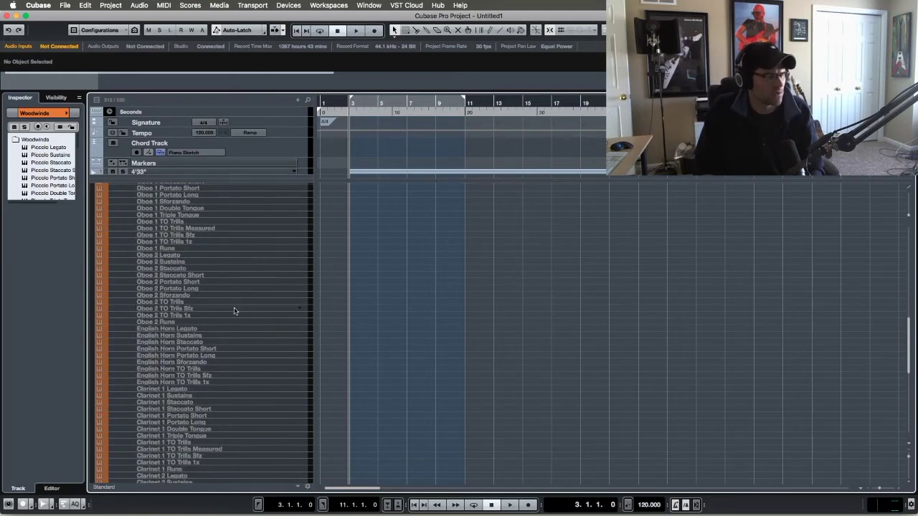
scroll(253, 330, "down", 3)
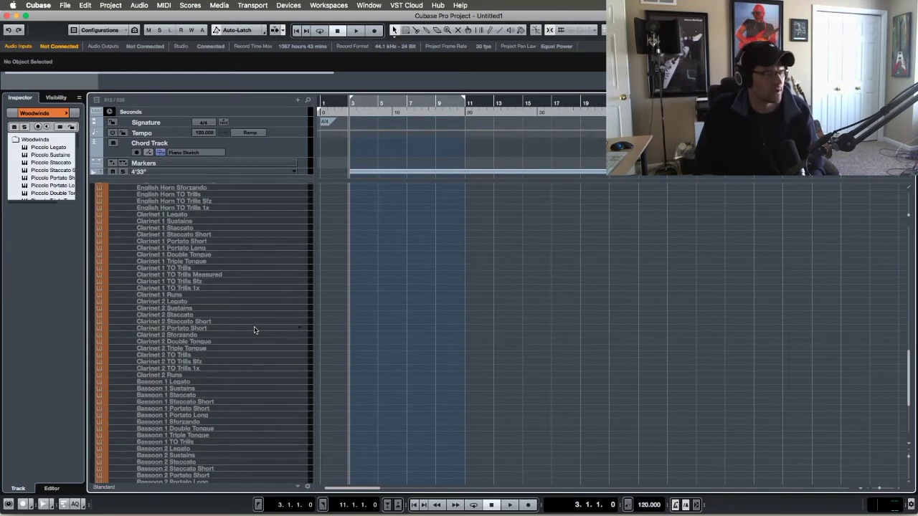
scroll(254, 330, "down", 4)
scroll(254, 330, "down", 2)
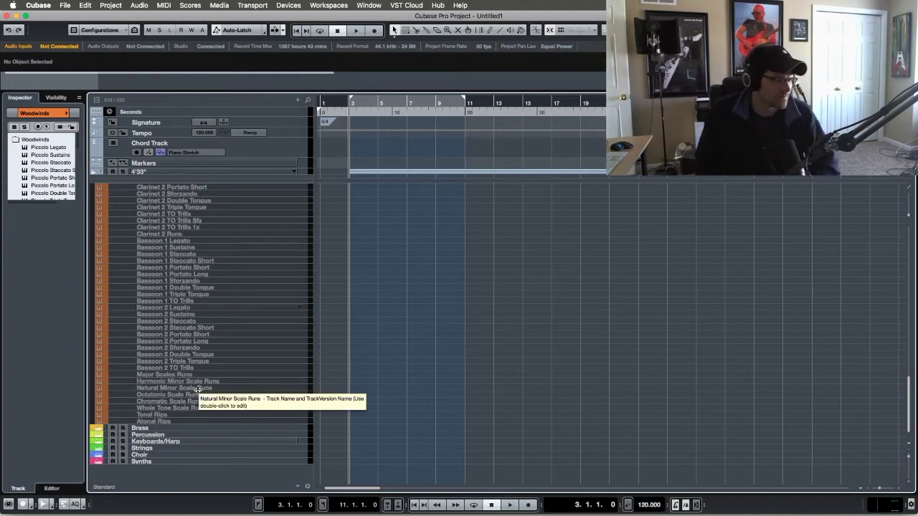
scroll(197, 391, "up", 15)
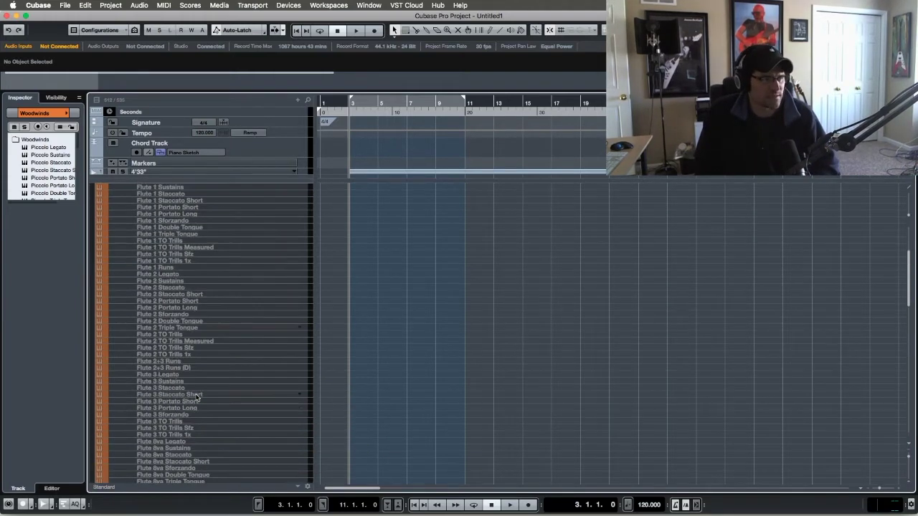
scroll(197, 396, "up", 6)
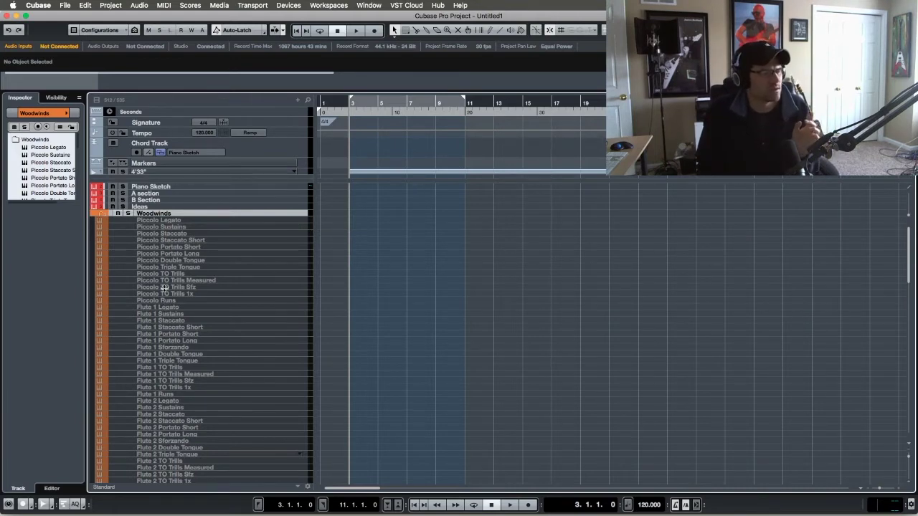
left_click(152, 220)
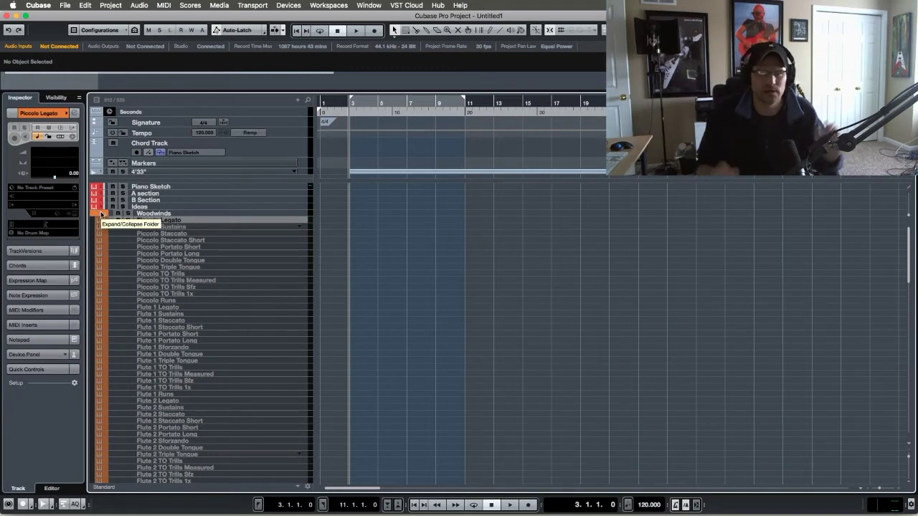
Collapse the Woodwinds folder so only the instrument folders from Woodwinds to Synths show
left_click(102, 214)
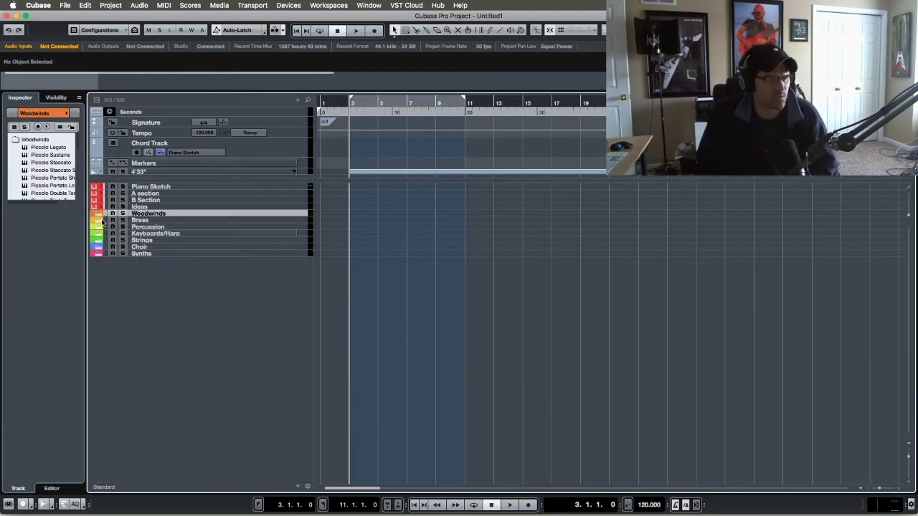
Expand the Brass folder to list AB Horns, SM French Horn 1–4 and the horn ensembles
left_click(99, 222)
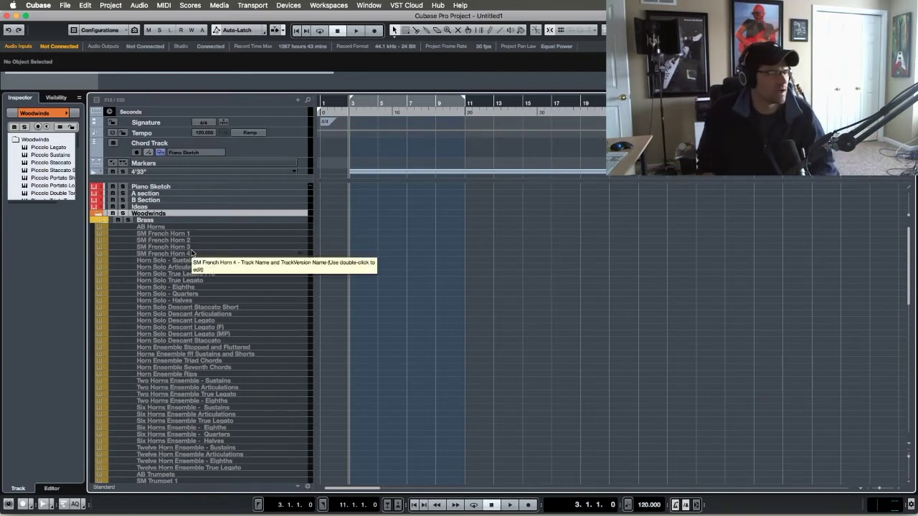
Select Horn Solo - Sustains, browse the Brass tracks, then collapse the Brass folder
left_click(192, 261)
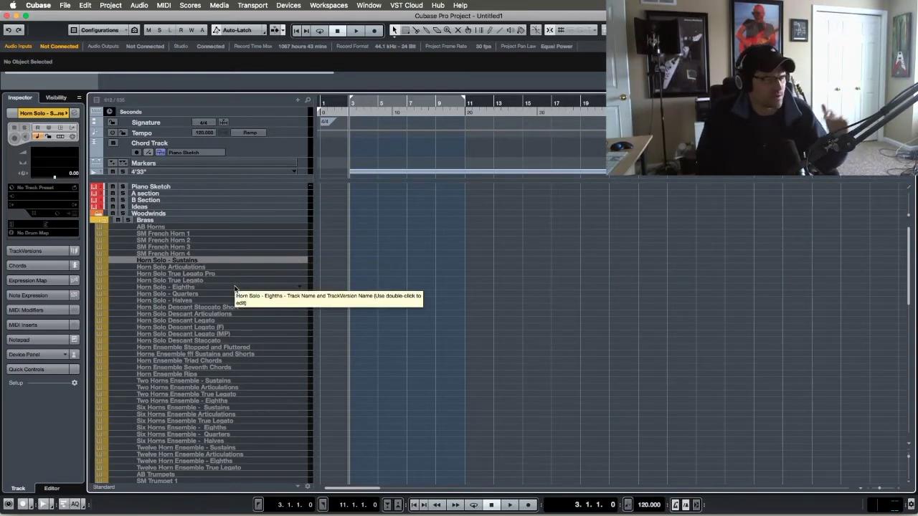
scroll(253, 322, "down", 8)
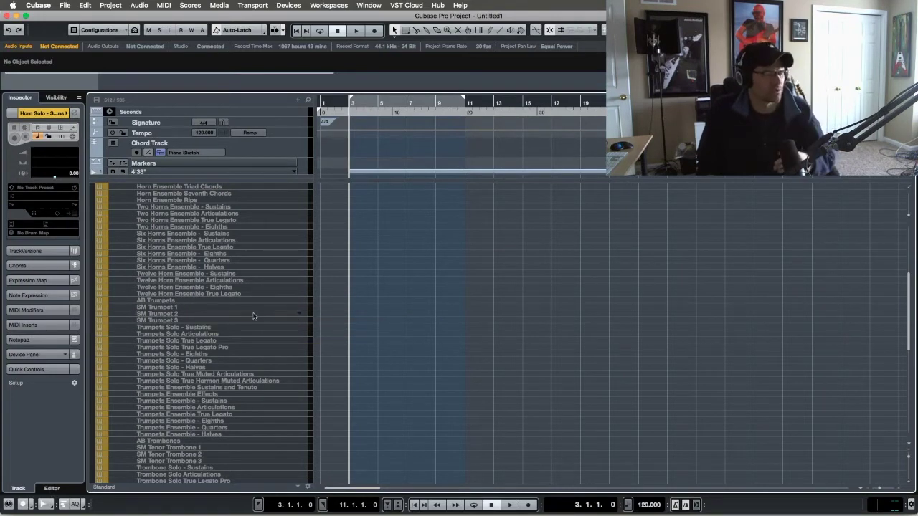
scroll(253, 316, "down", 6)
scroll(205, 241, "up", 3)
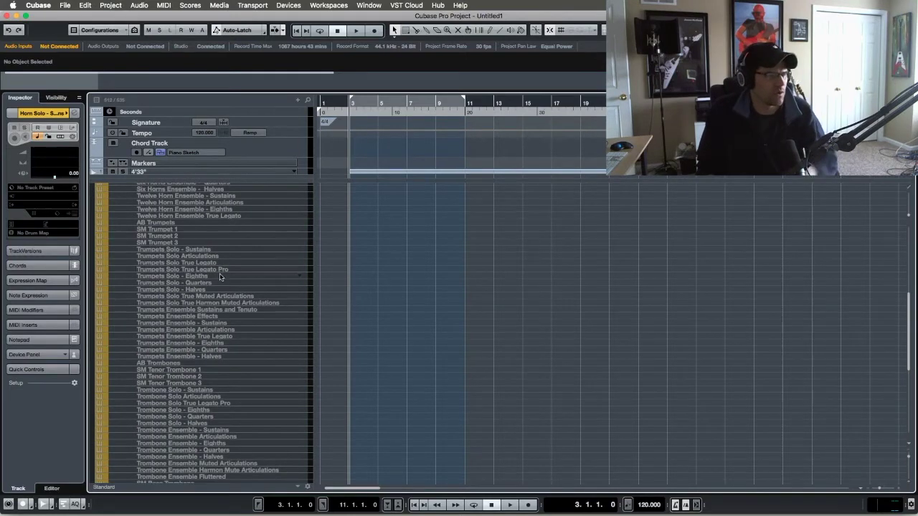
scroll(293, 317, "down", 6)
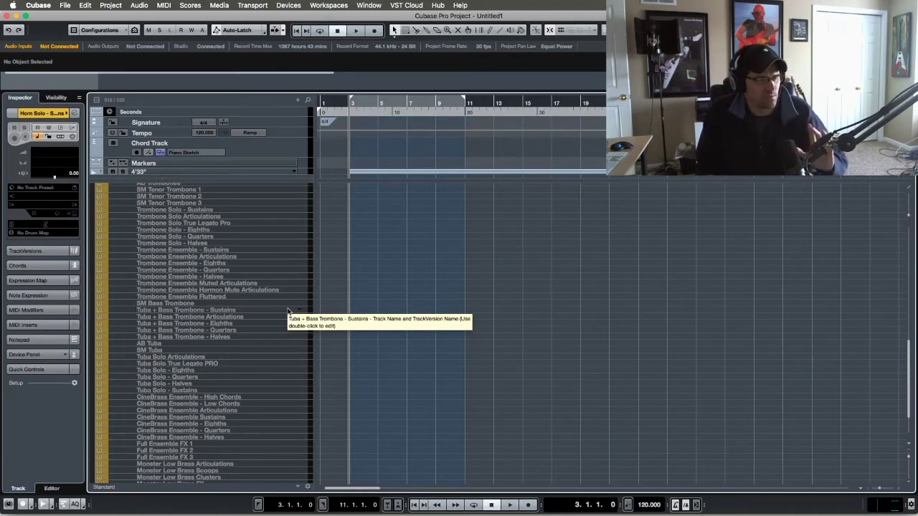
scroll(280, 313, "down", 3)
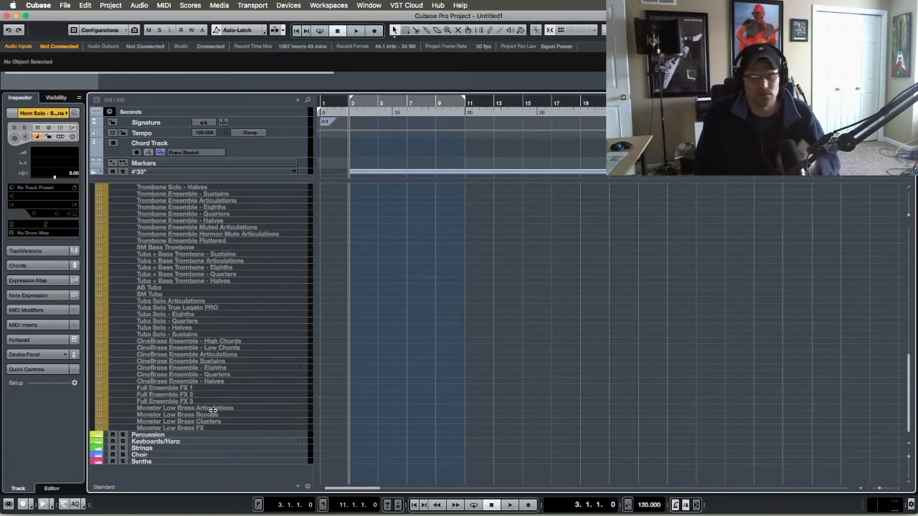
scroll(247, 400, "up", 10)
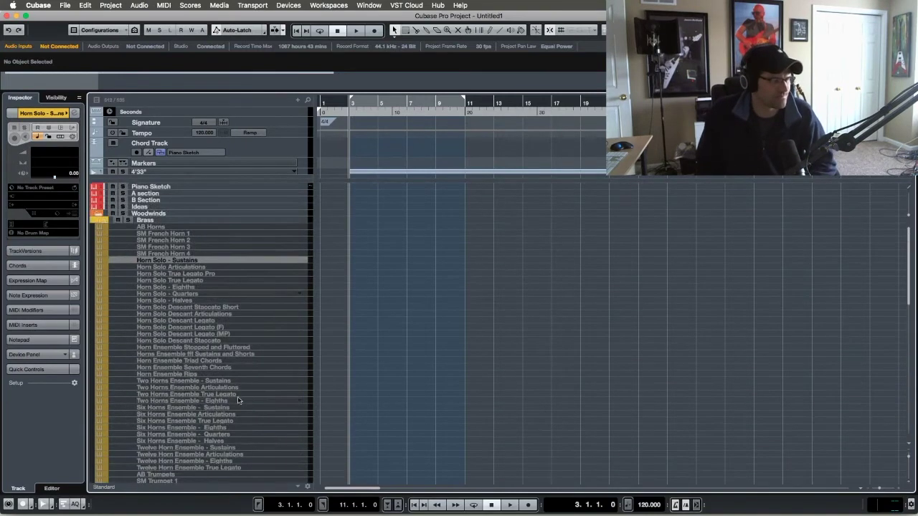
left_click(100, 221)
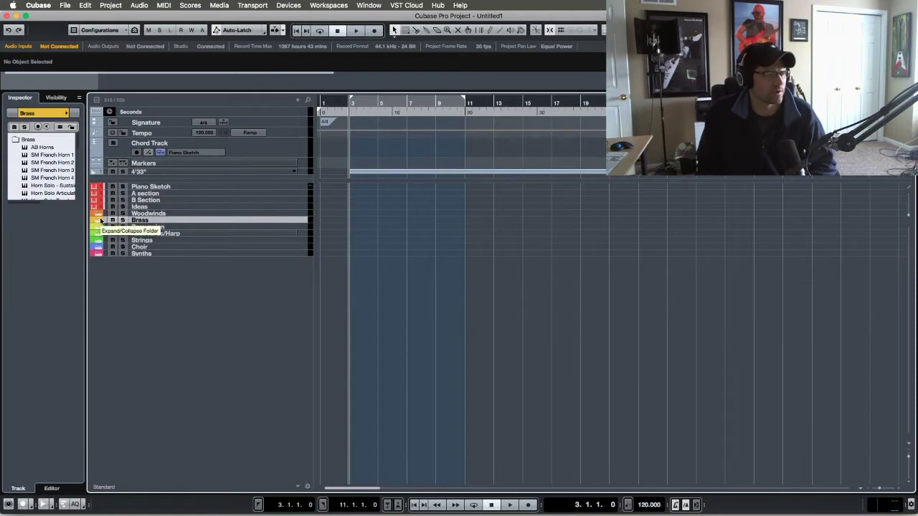
Expand the Percussion folder and browse from Timpani FX down to JXL Taiko Hits and Sub Hits
left_click(101, 227)
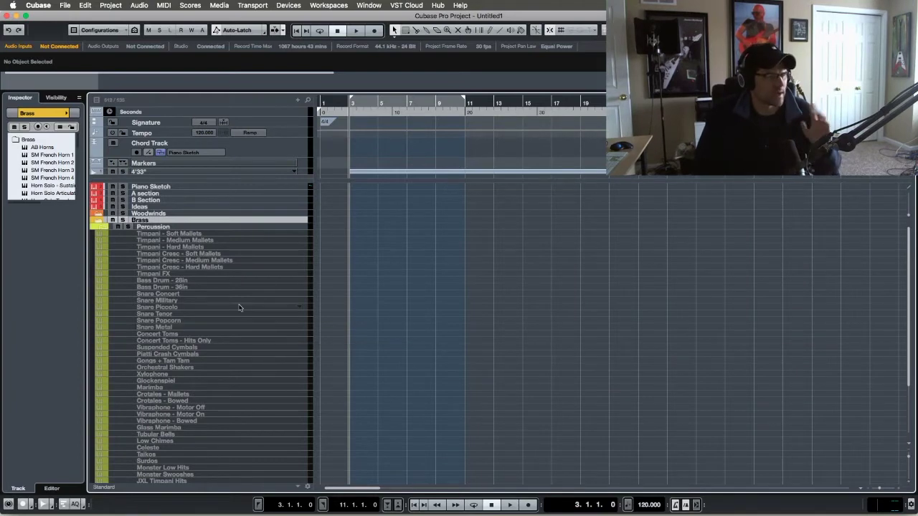
scroll(276, 329, "down", 3)
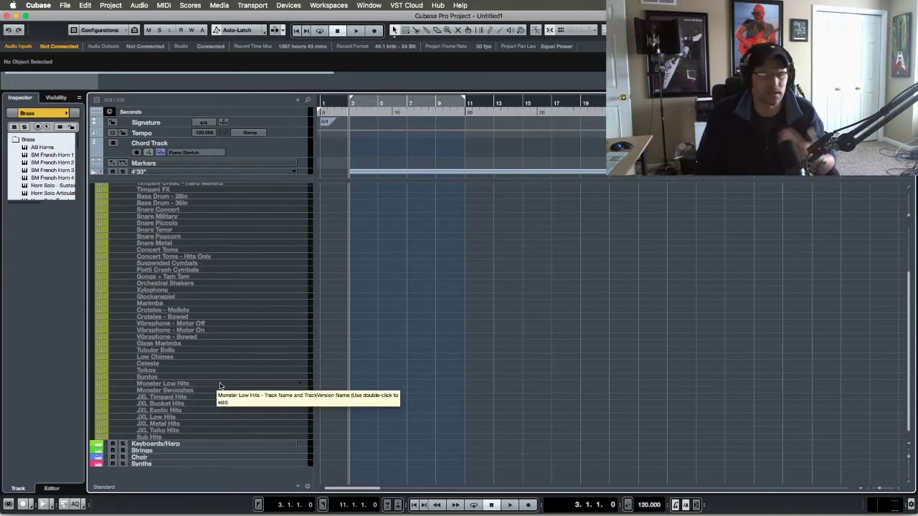
scroll(220, 384, "down", 1)
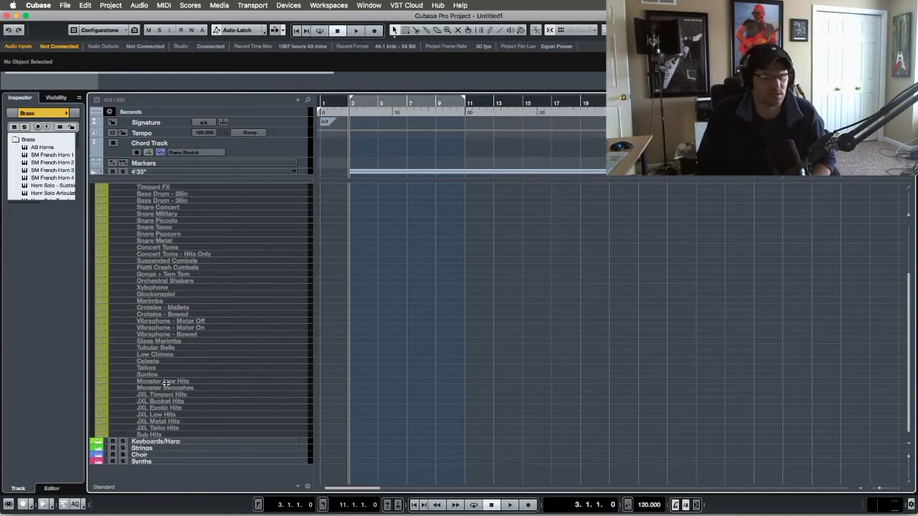
Return to the top of the track list and collapse the Percussion folder
scroll(178, 382, "up", 3)
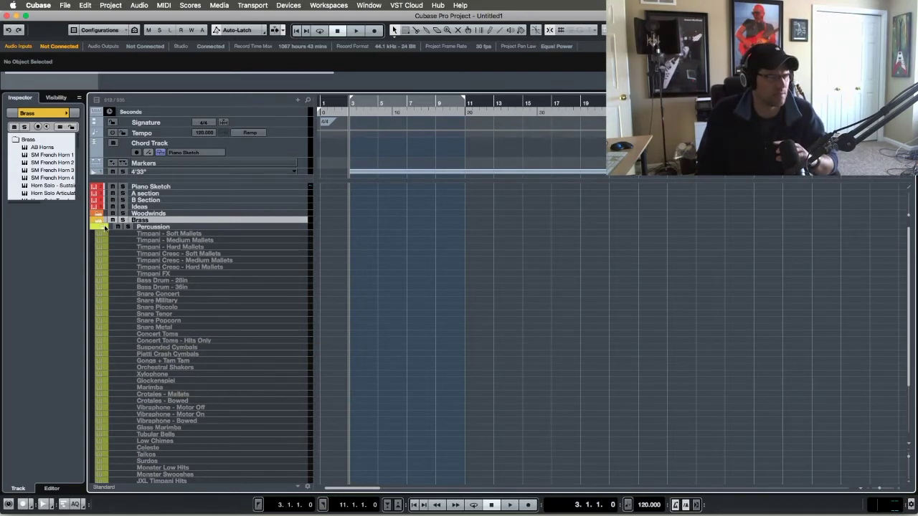
left_click(105, 226)
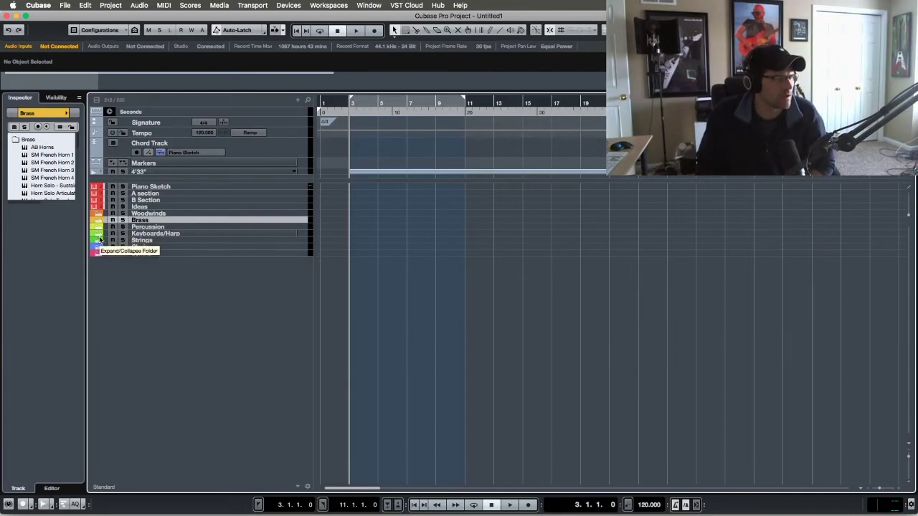
Expand Keyboards/Harp and select Concert Grand, Harpsichord, then Spitfire Felt Piano
left_click(97, 233)
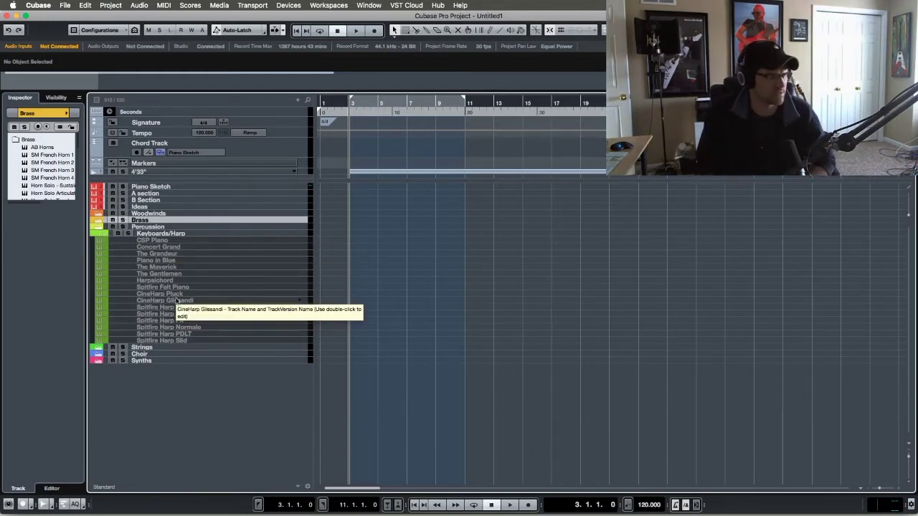
left_click(155, 247)
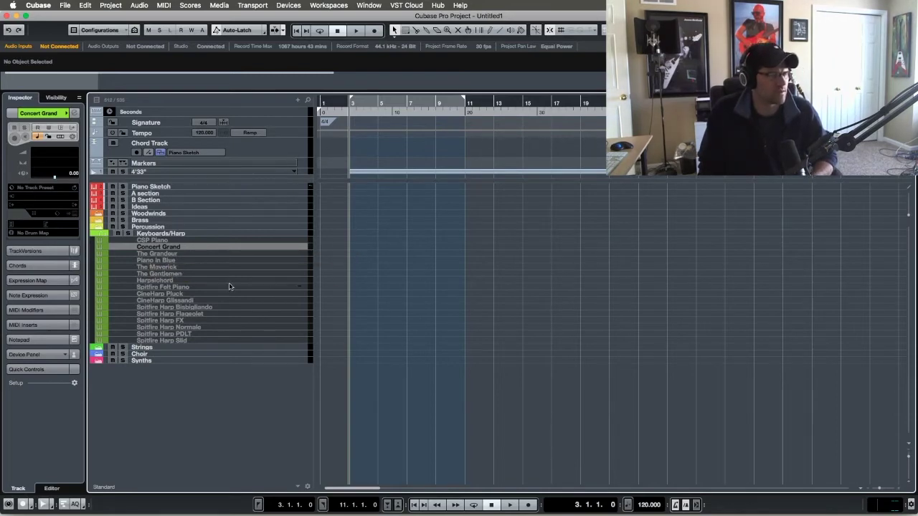
left_click(170, 281)
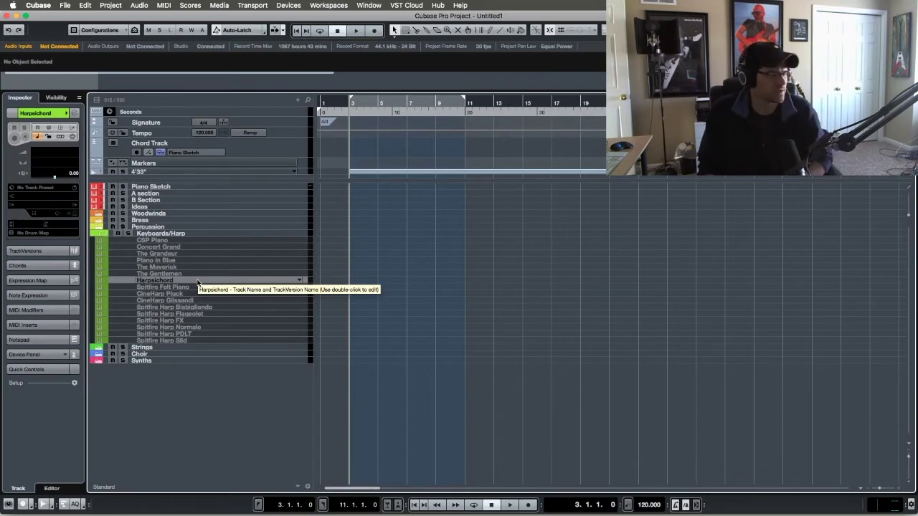
left_click(185, 287)
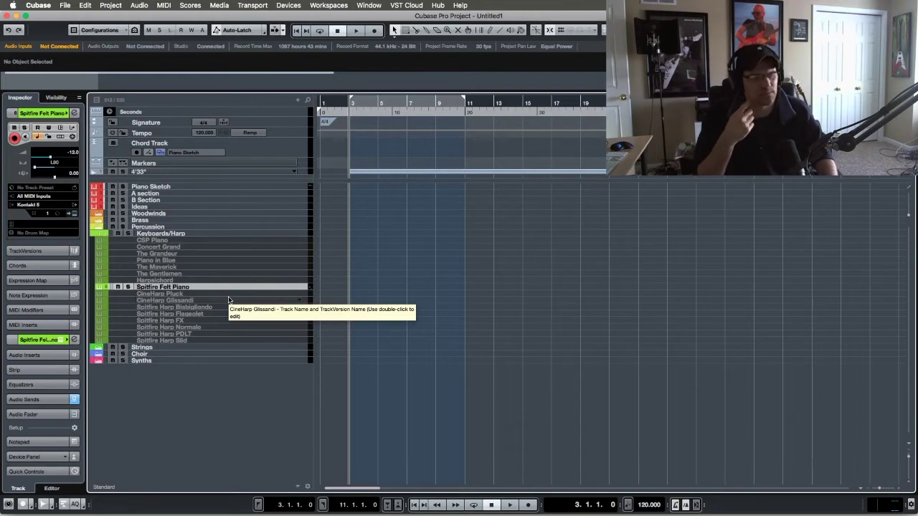
Activate Spitfire Felt Piano, open its Kontakt instrument and move the window left
left_click(188, 288)
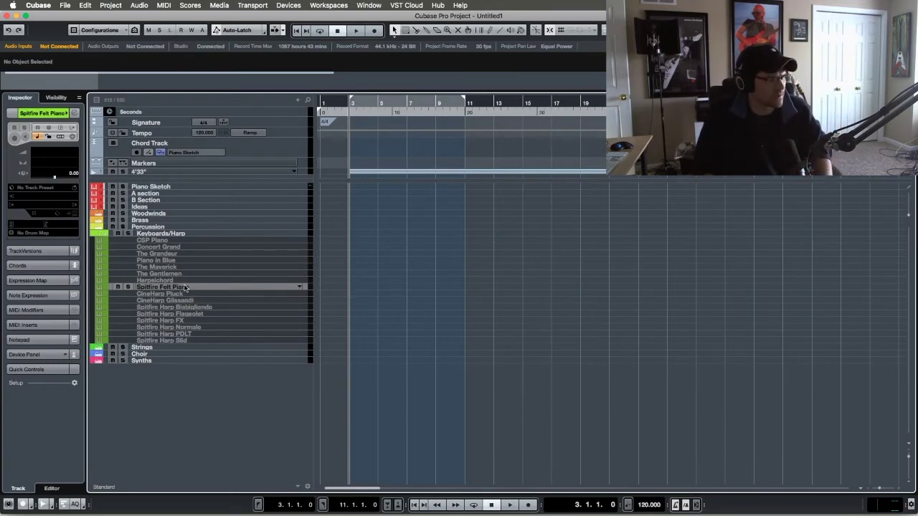
left_click(185, 287)
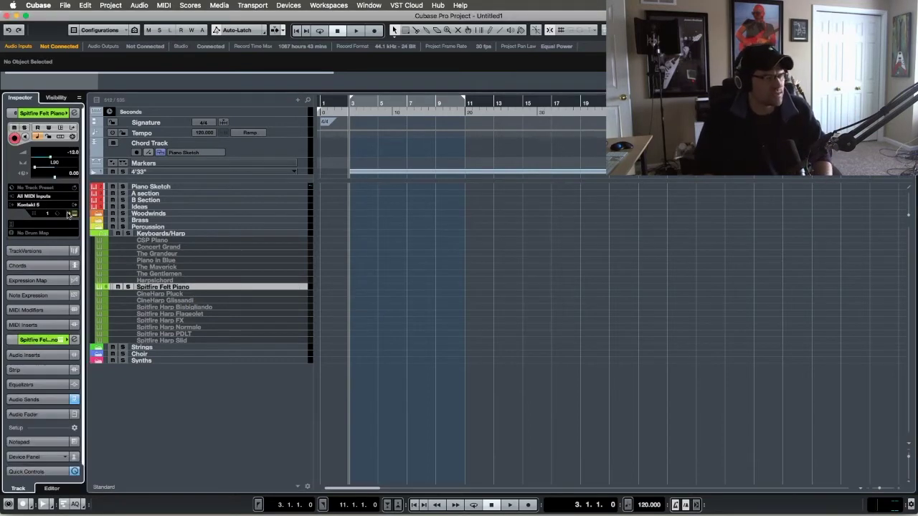
left_click(73, 213)
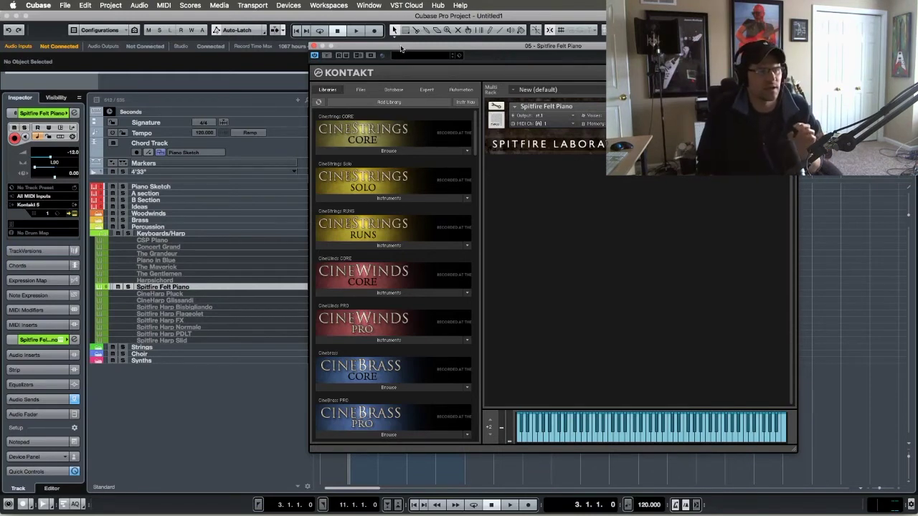
left_click_drag(411, 48, 367, 47)
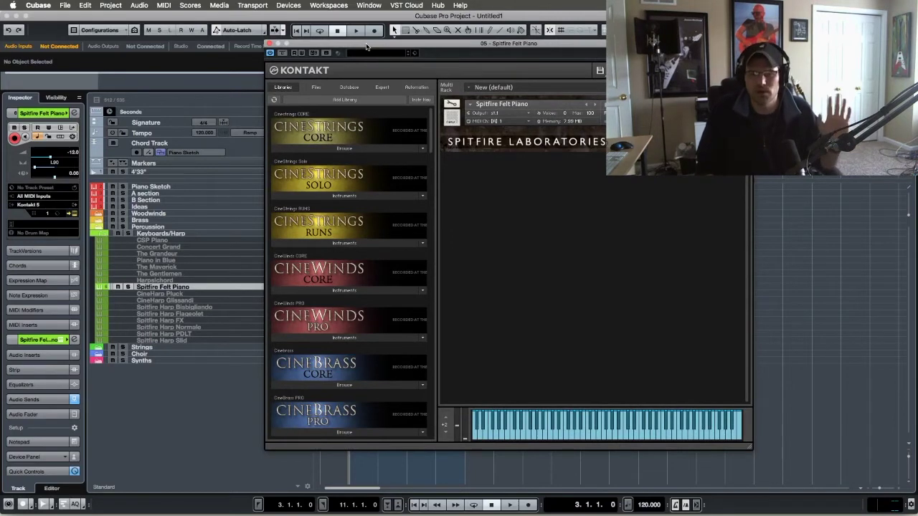
Drag the Spitfire Felt Piano Kontakt window further left, then close it
left_click_drag(371, 49, 291, 56)
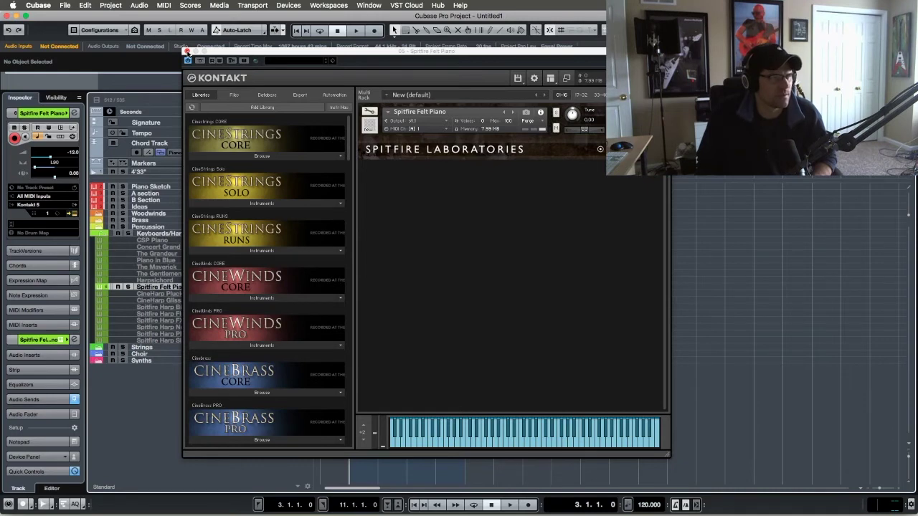
left_click(186, 51)
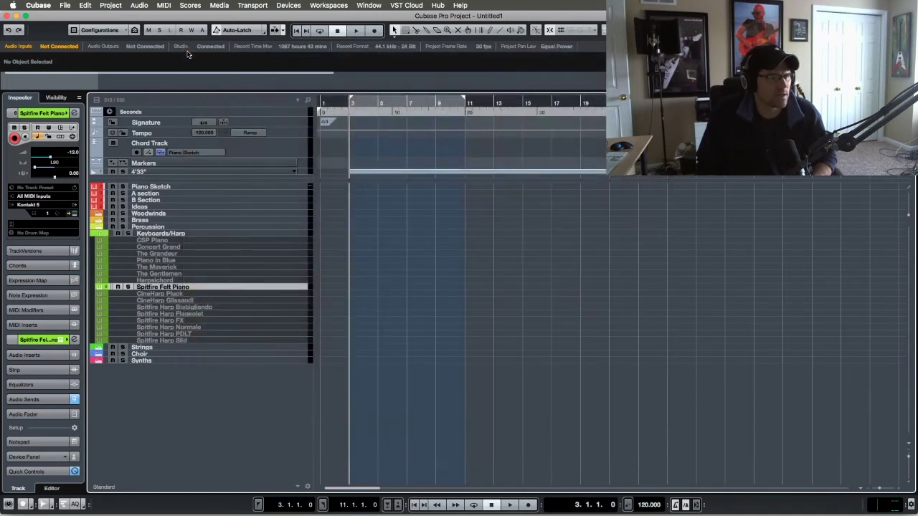
Collapse the Keyboards/Harp folder so the Strings folder sits directly beneath it
left_click(190, 301)
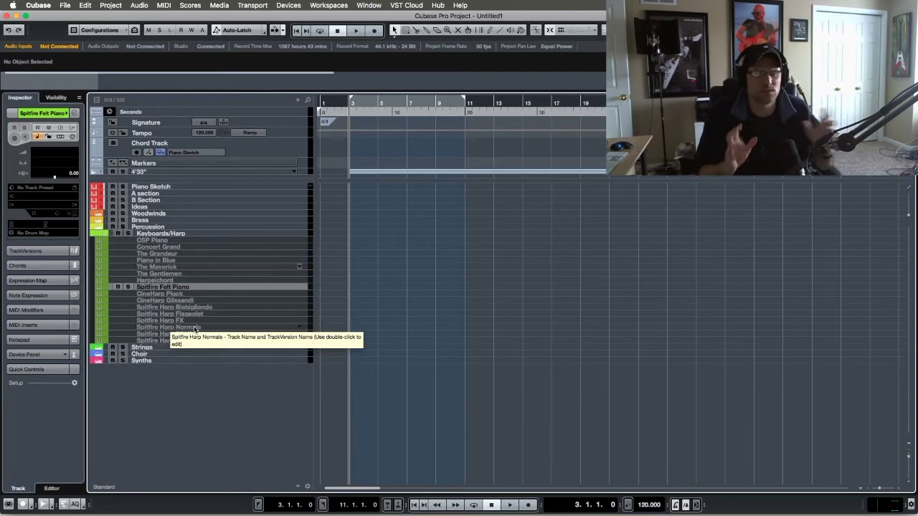
left_click(102, 235)
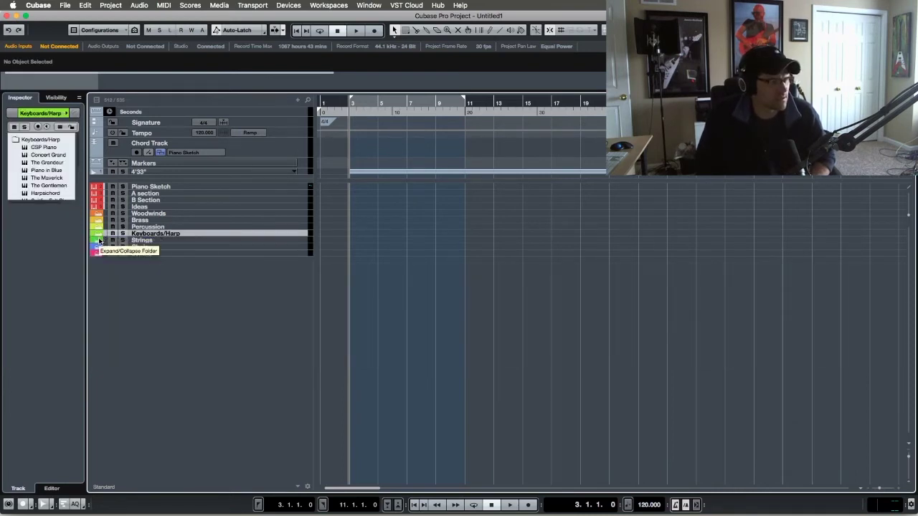
Expand the Strings folder to list its violin tracks, then toggle the lower-zone MixConsole with Alt+F3
left_click(99, 240)
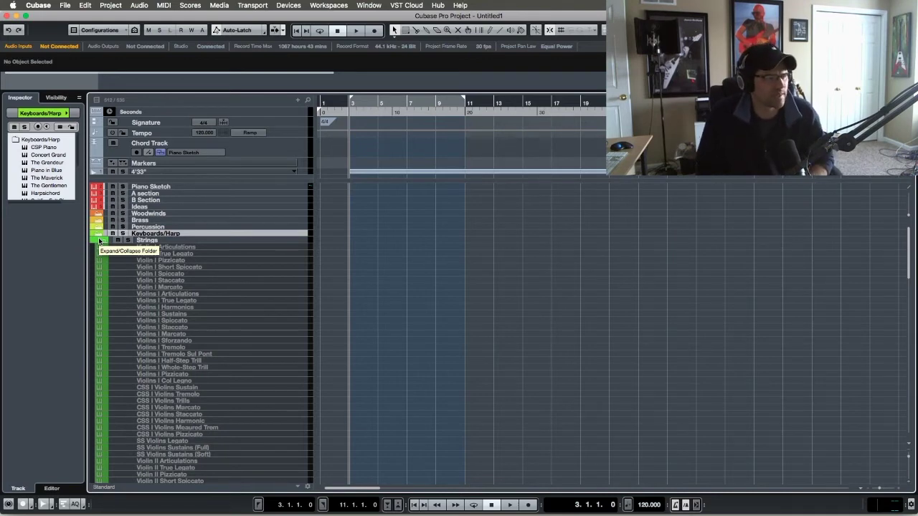
key("alt+F3")
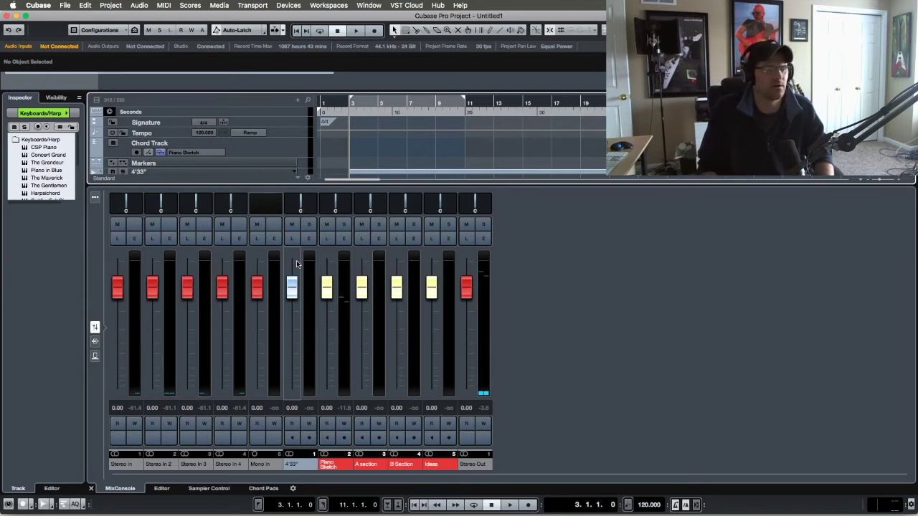
key("alt+F3")
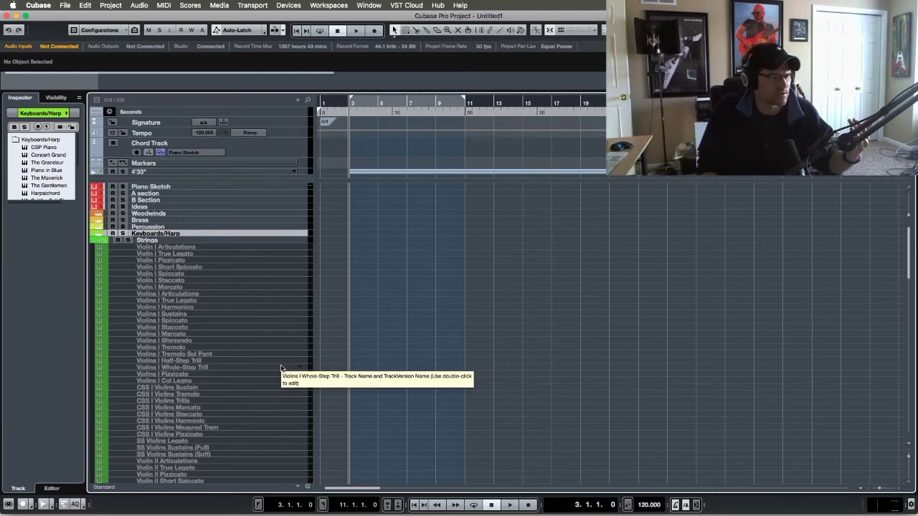
Browse the Strings tracks, then collapse the Strings folder and expand the Choir folder
scroll(280, 367, "down", 10)
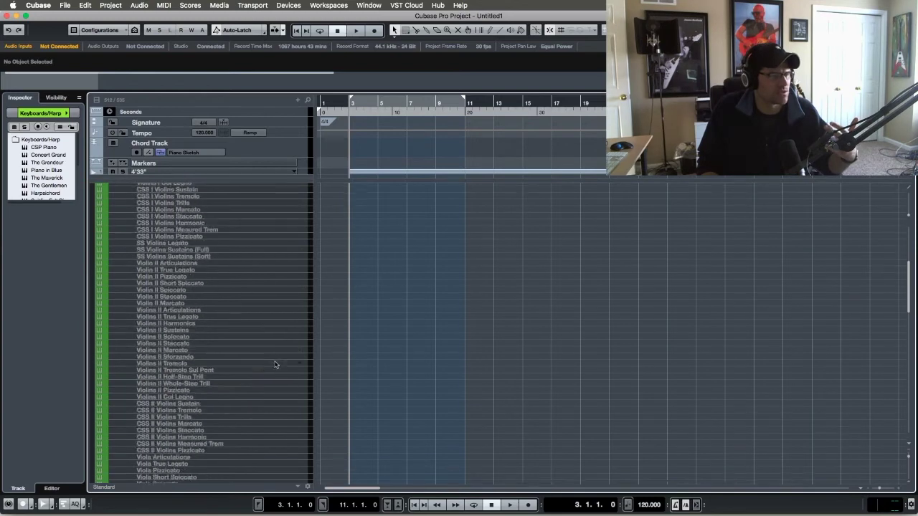
scroll(275, 365, "up", 5)
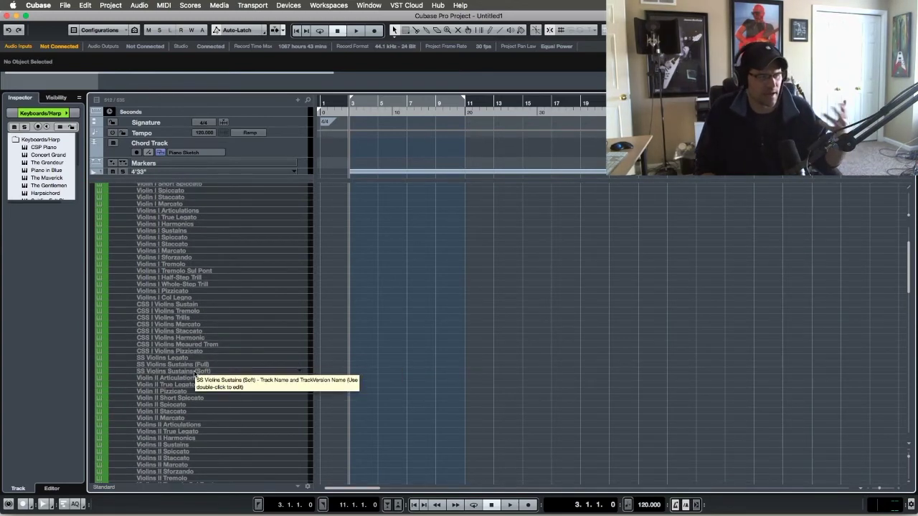
scroll(258, 362, "down", 4)
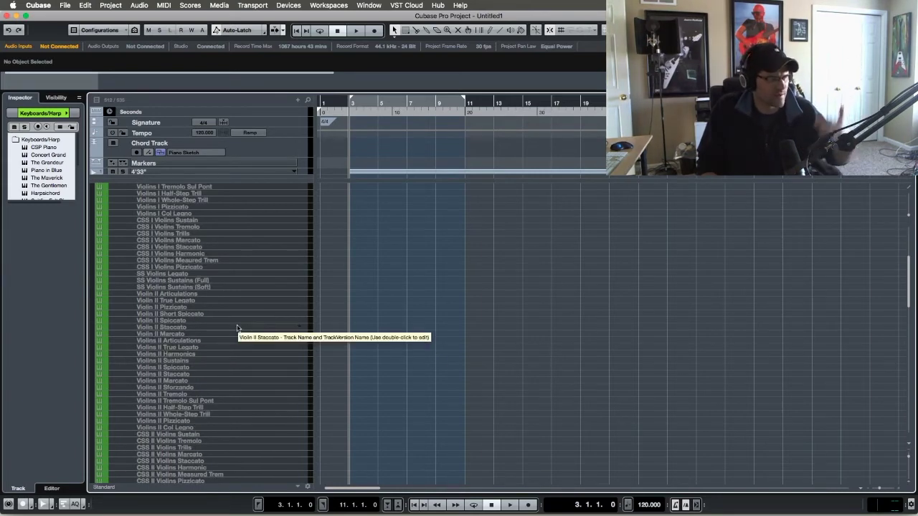
scroll(258, 344, "down", 6)
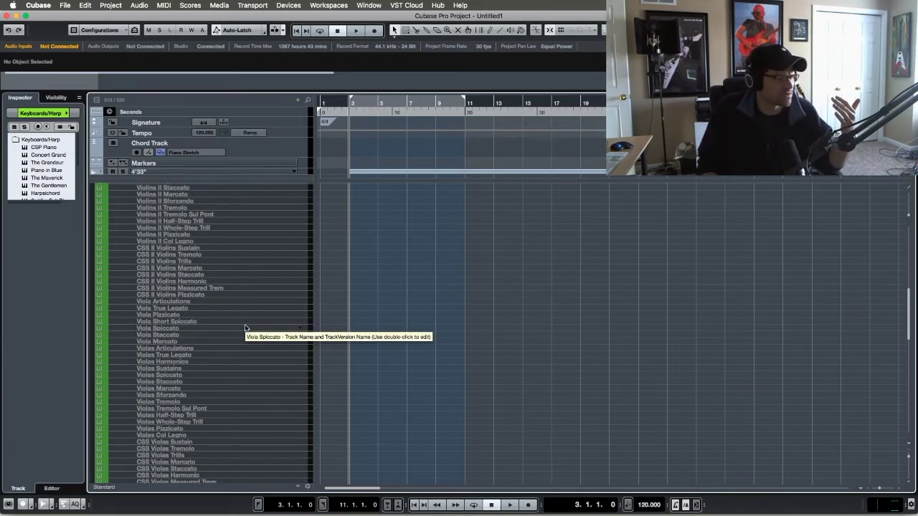
scroll(245, 327, "up", 4)
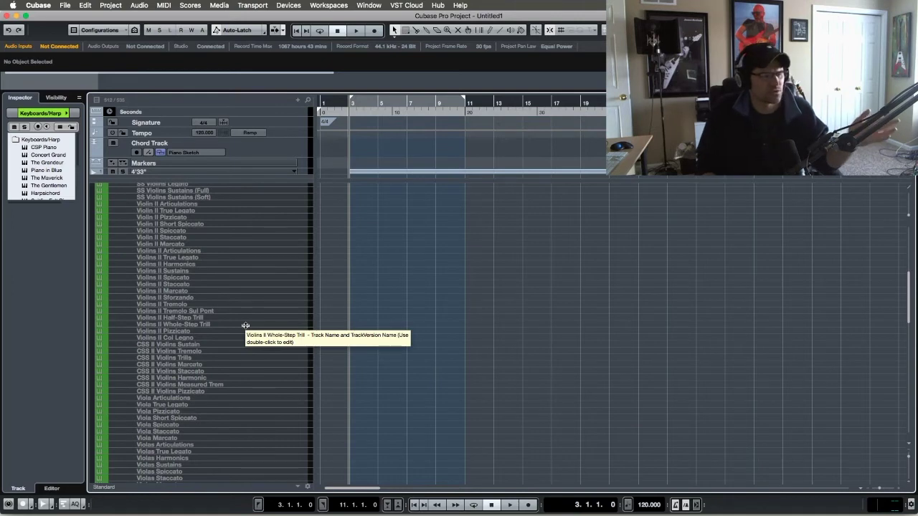
scroll(245, 328, "down", 4)
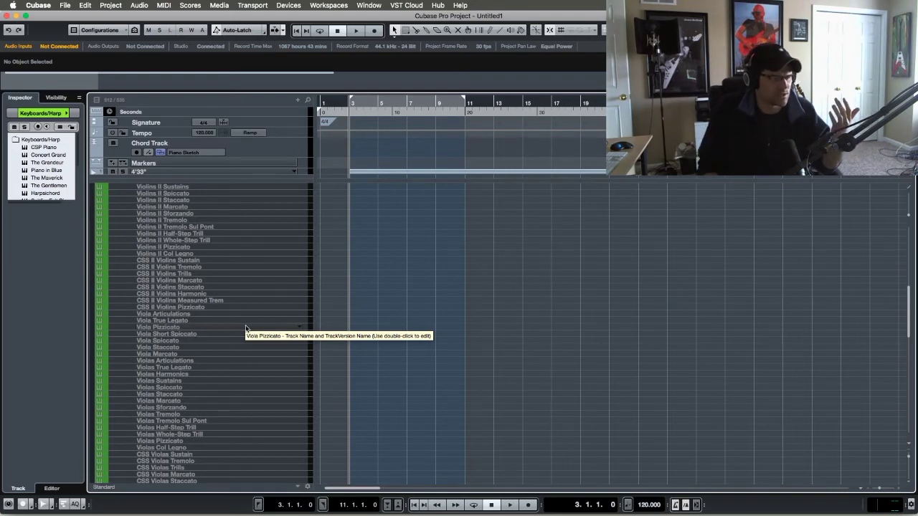
scroll(245, 328, "down", 5)
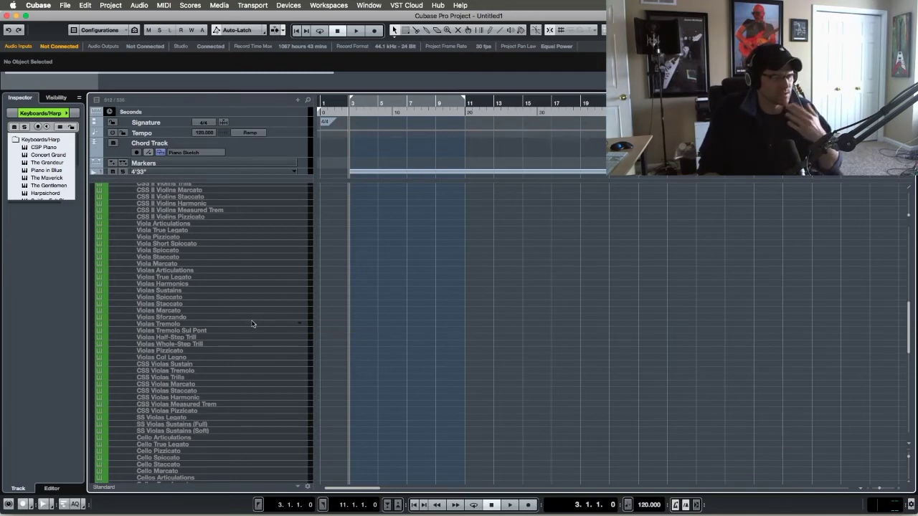
scroll(252, 323, "down", 5)
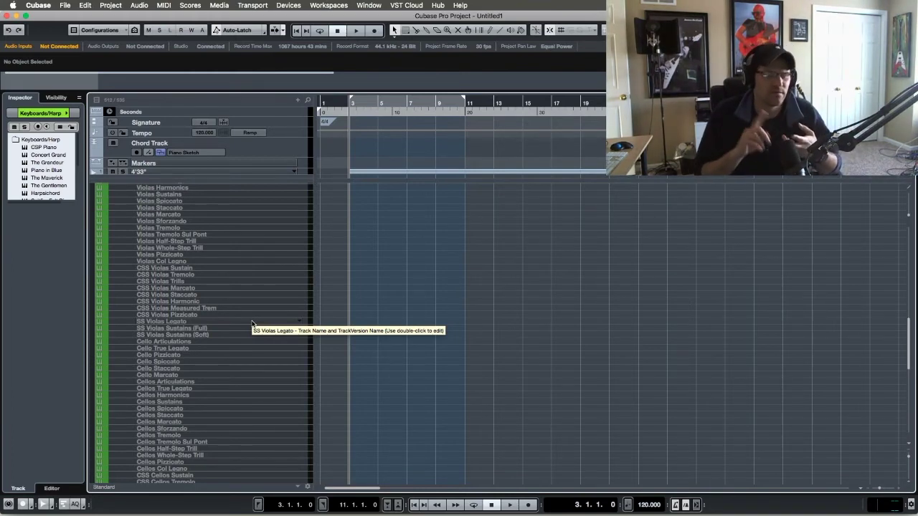
scroll(252, 323, "down", 6)
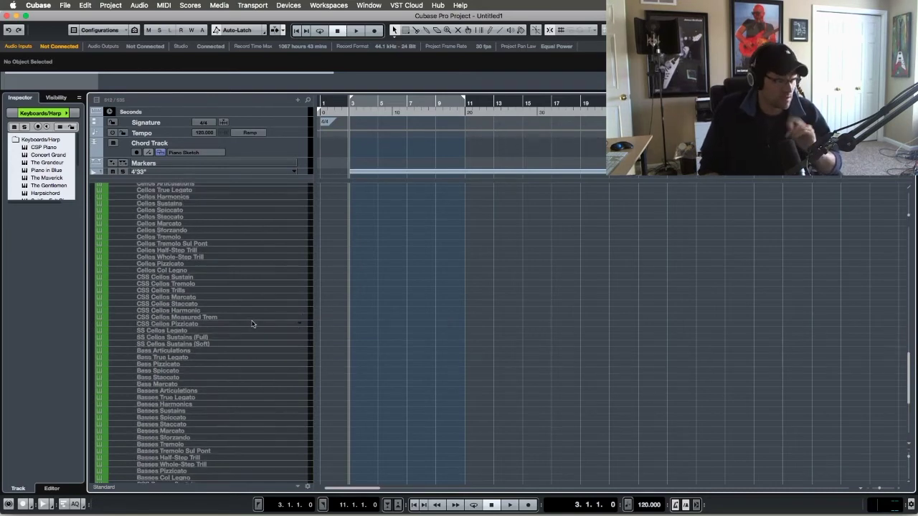
scroll(252, 323, "down", 5)
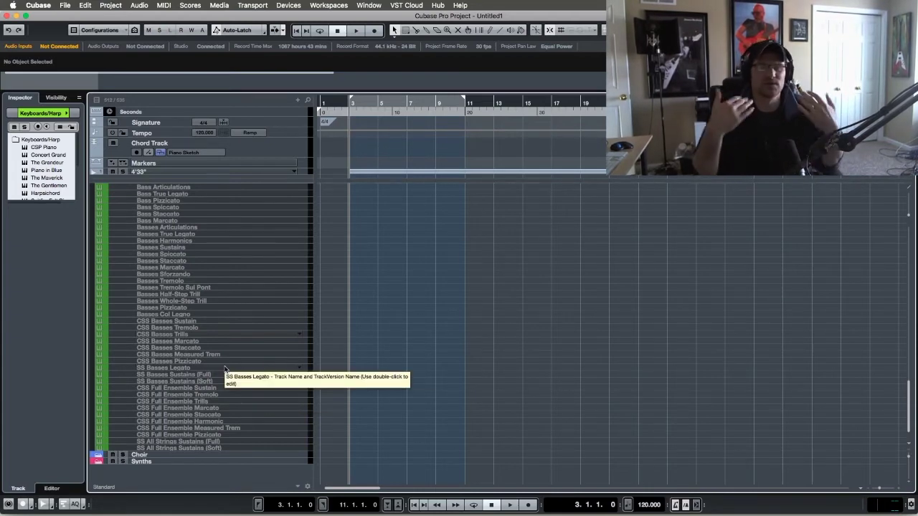
scroll(224, 368, "up", 15)
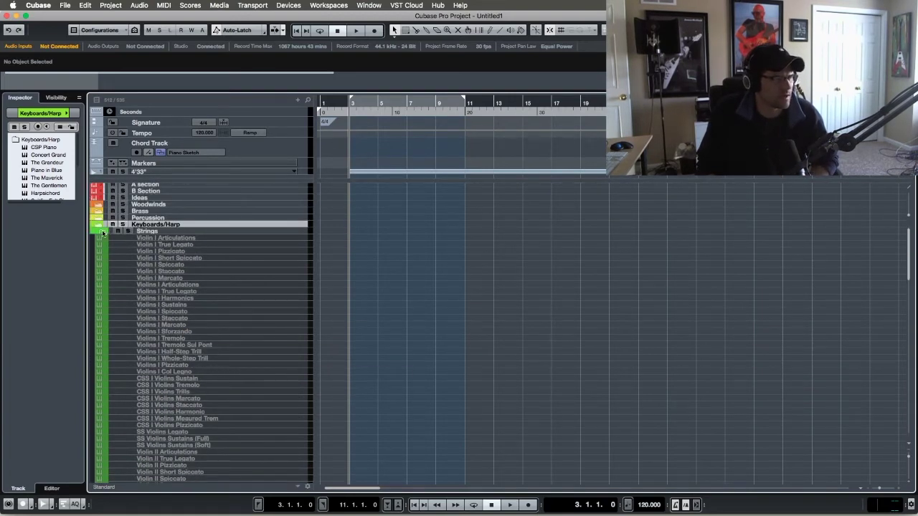
left_click(104, 231)
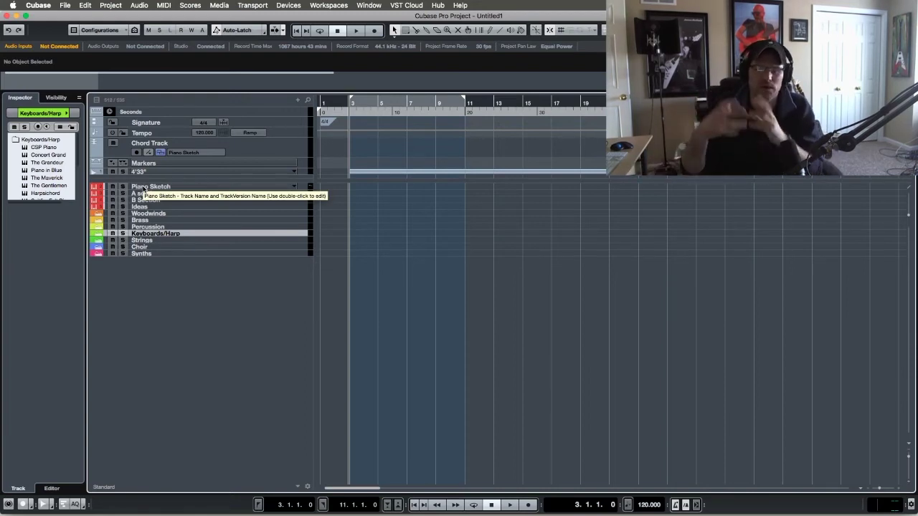
left_click(103, 250)
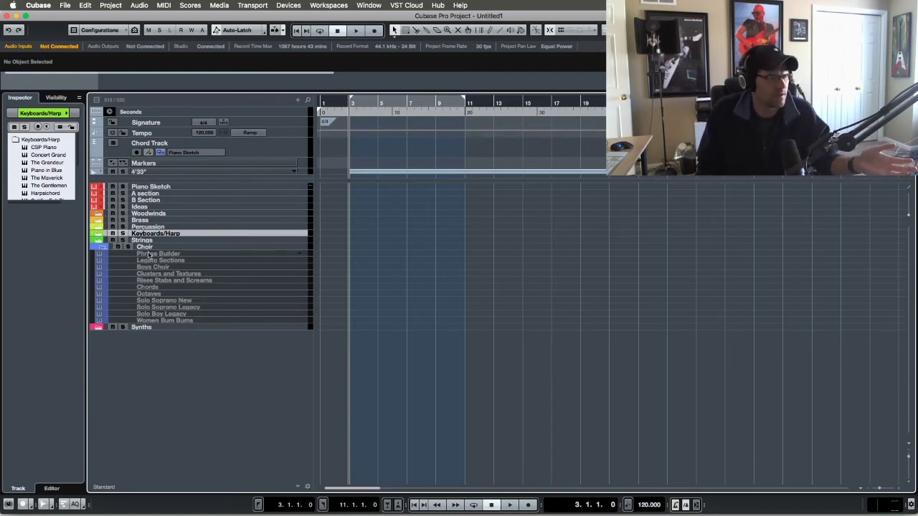
left_click(104, 248)
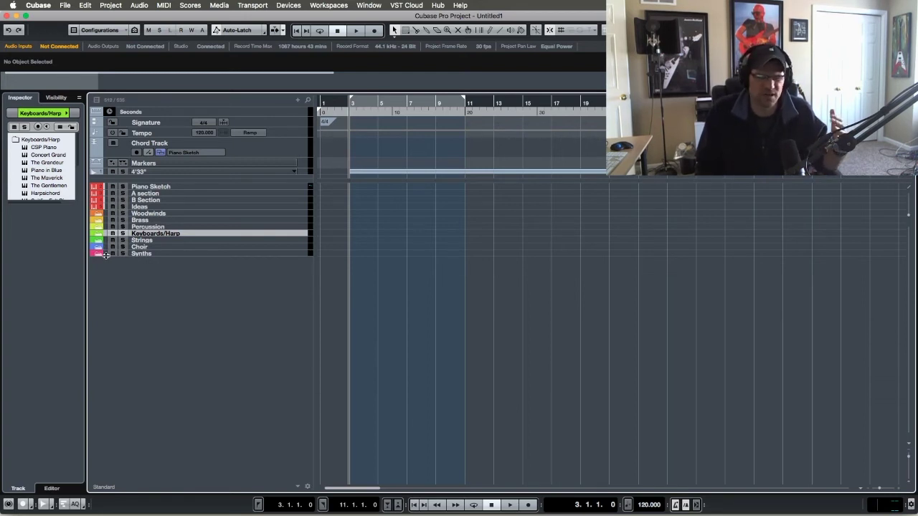
Expand the Synths folder, then open the MixConsole with faders from Piano Sketch to Stereo Out
left_click(99, 256)
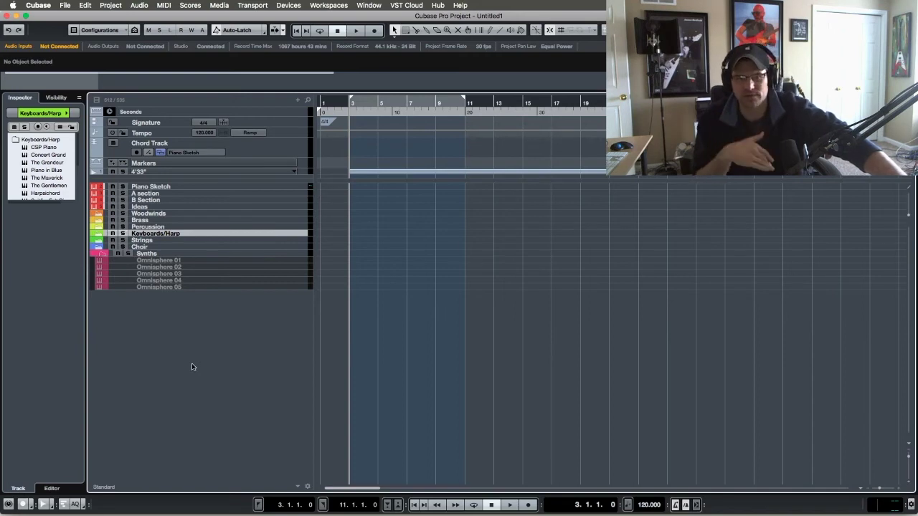
key("F3")
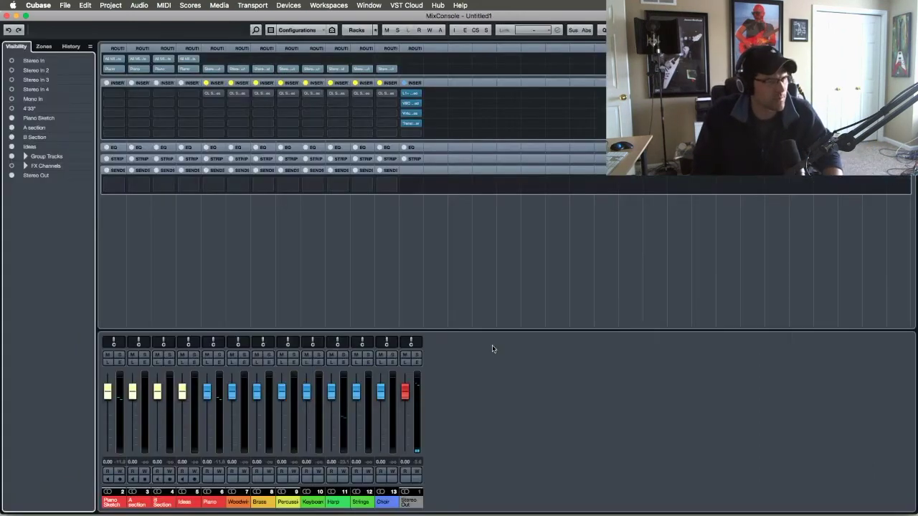
left_click(12, 166)
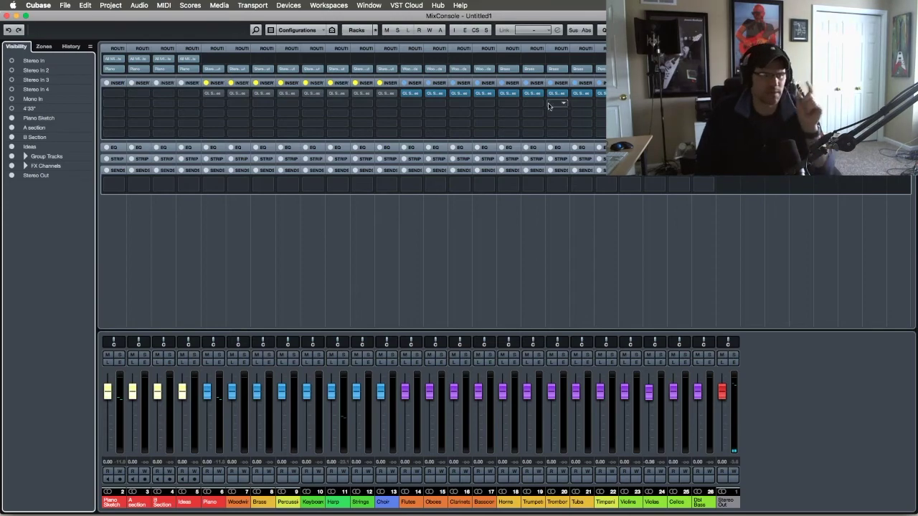
left_click(410, 93)
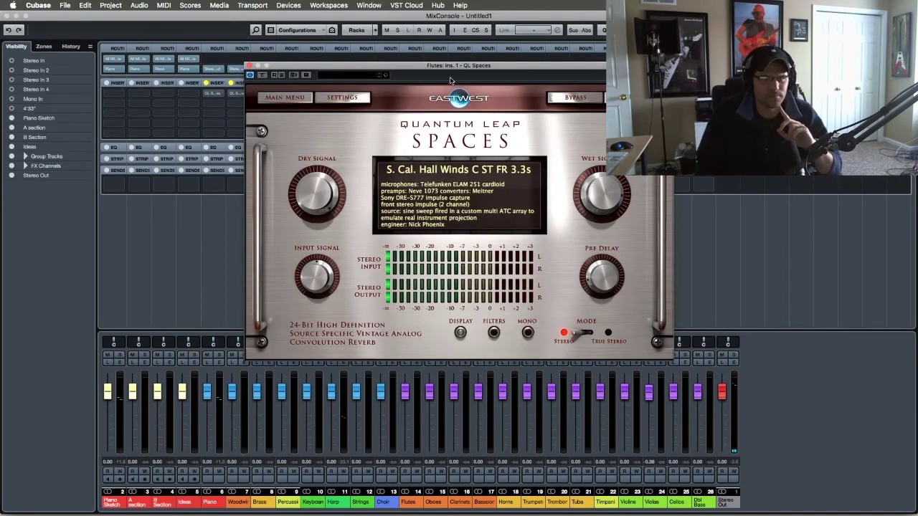
left_click_drag(473, 69, 322, 66)
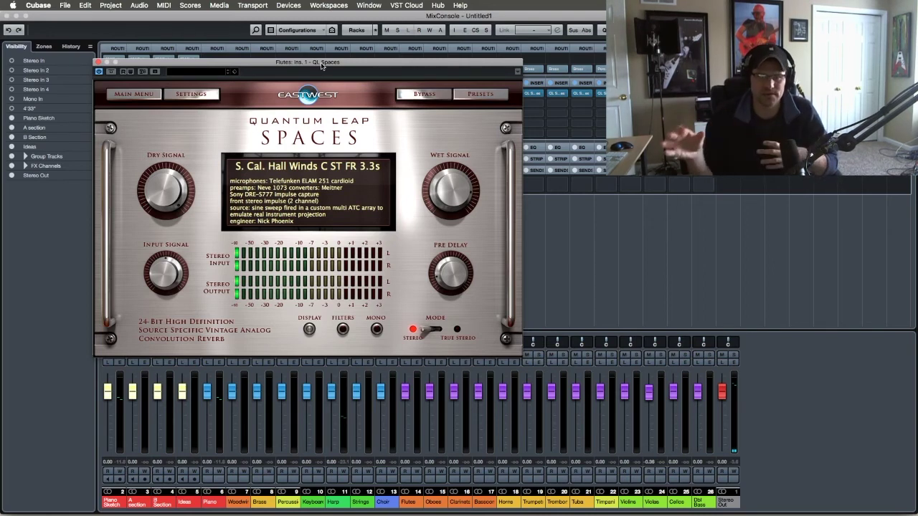
left_click(98, 62)
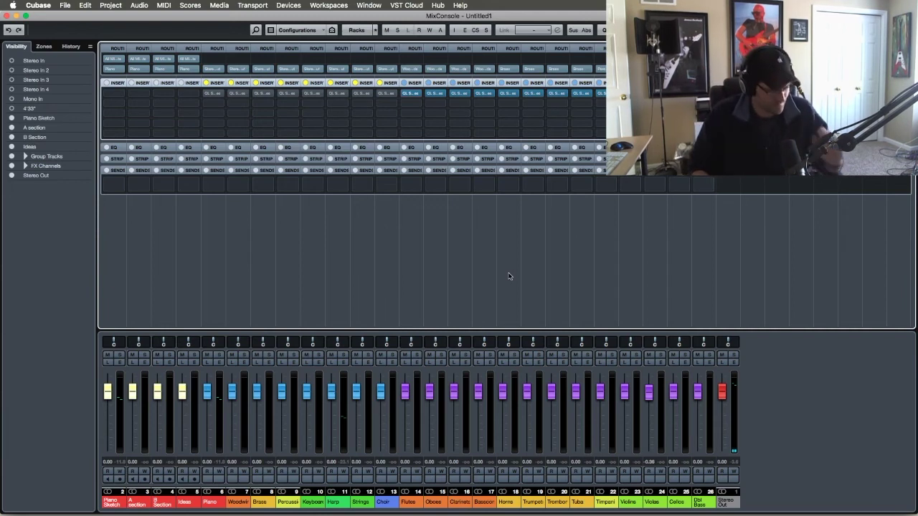
Collapse Synths and expand Woodwinds so the mixer shows Piccolo Legato, then open the Stereo Out L1+ limiter
key("F3")
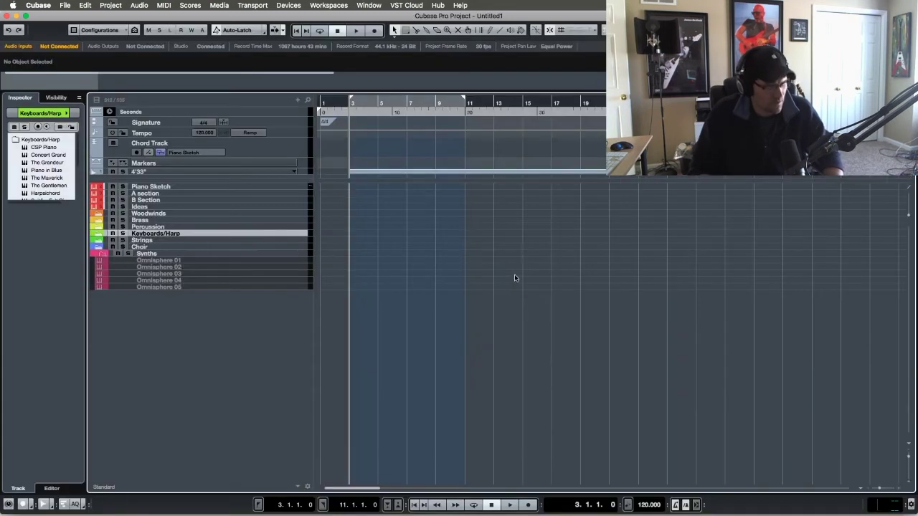
left_click(103, 256)
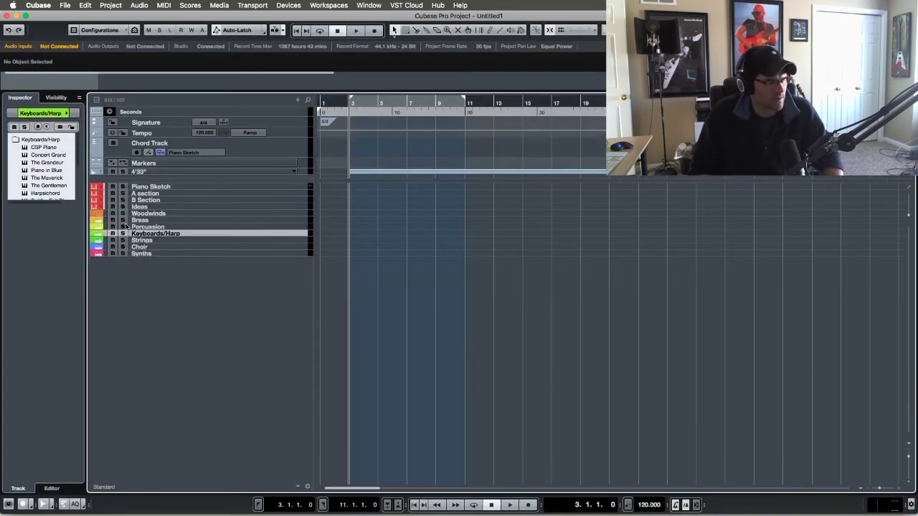
left_click(156, 221)
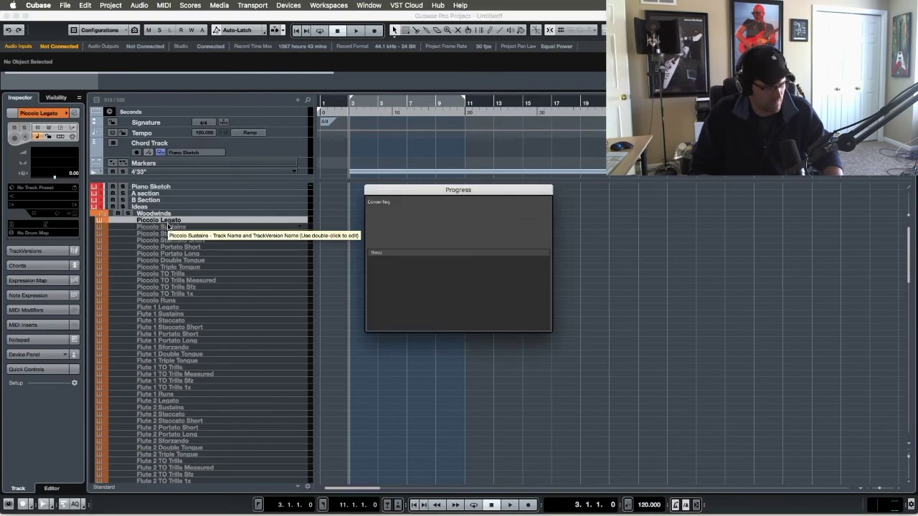
key("F3")
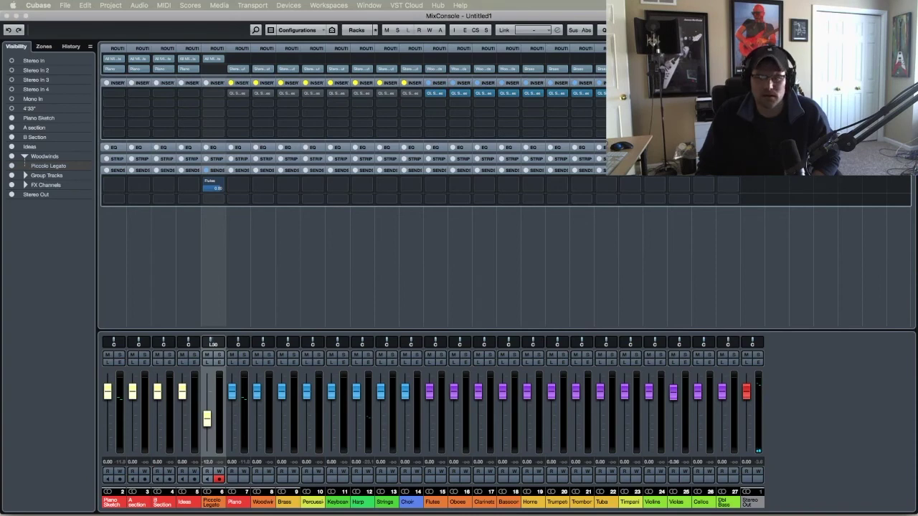
left_click_drag(254, 119, 417, 87)
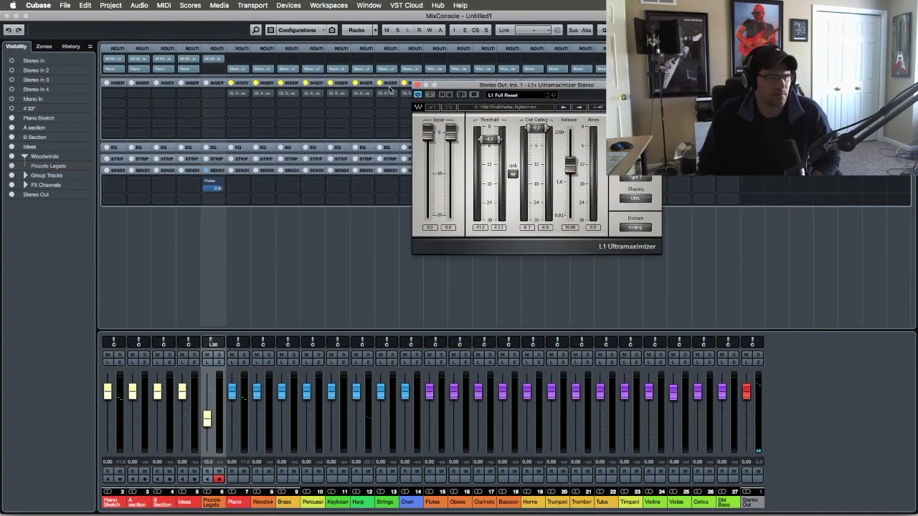
left_click(417, 85)
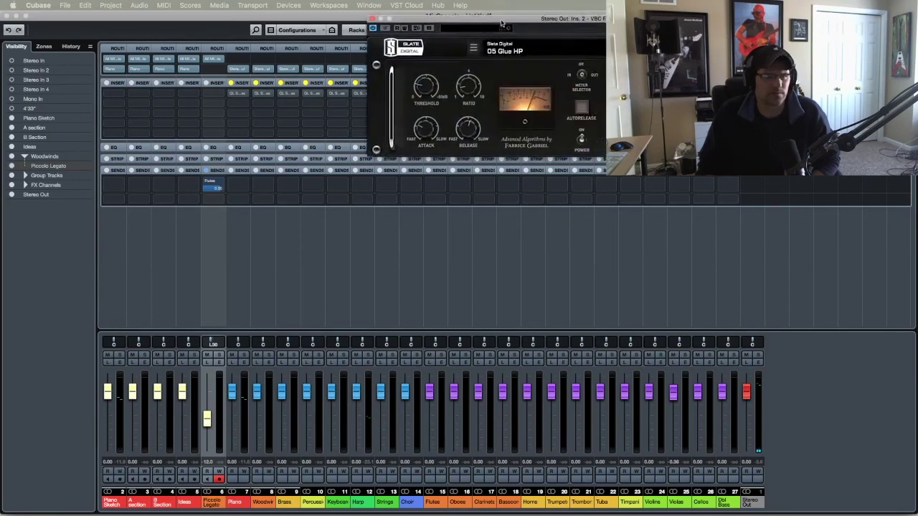
left_click_drag(499, 39, 329, 83)
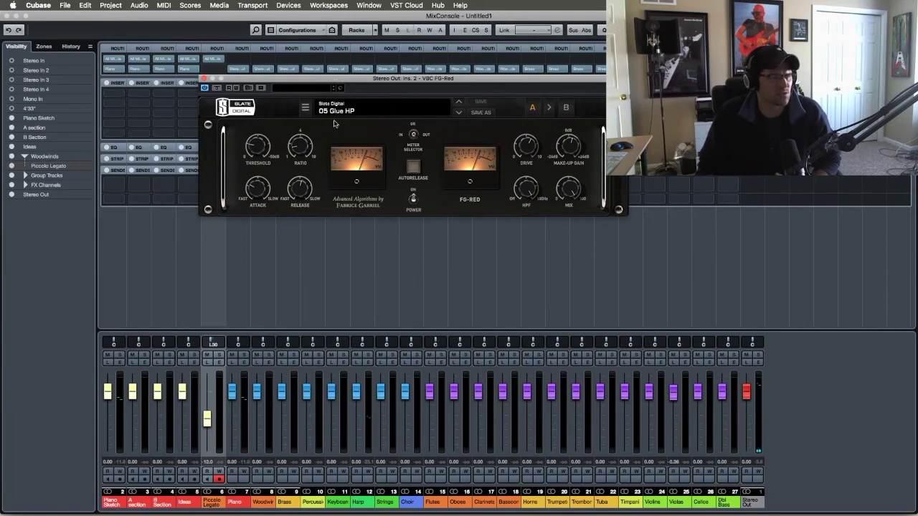
left_click(205, 79)
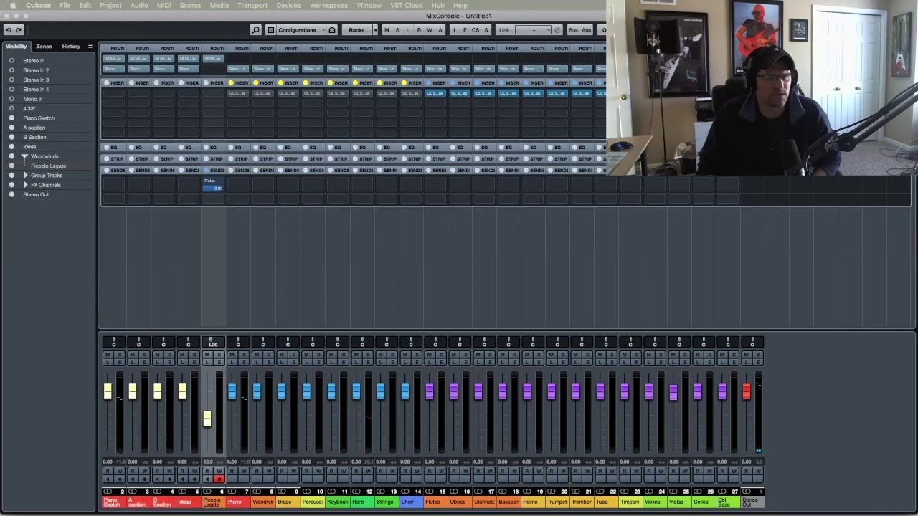
left_click_drag(355, 30, 302, 41)
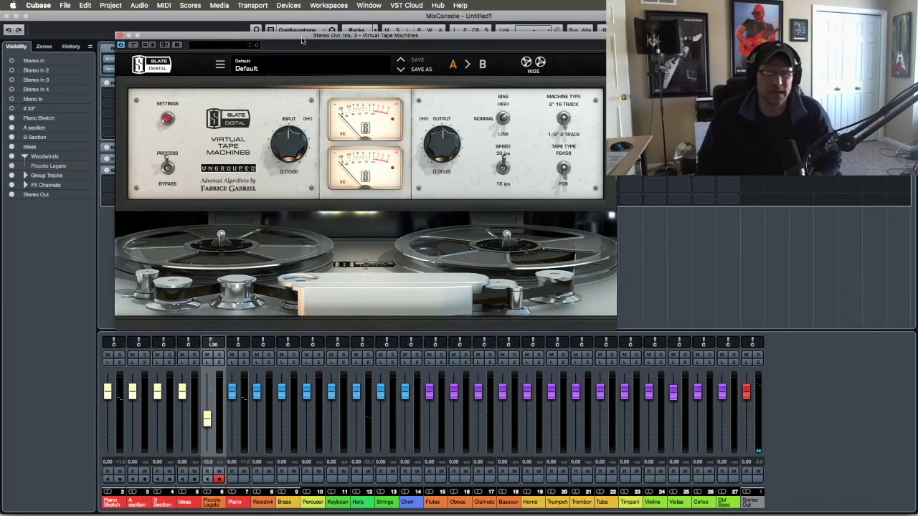
left_click(120, 34)
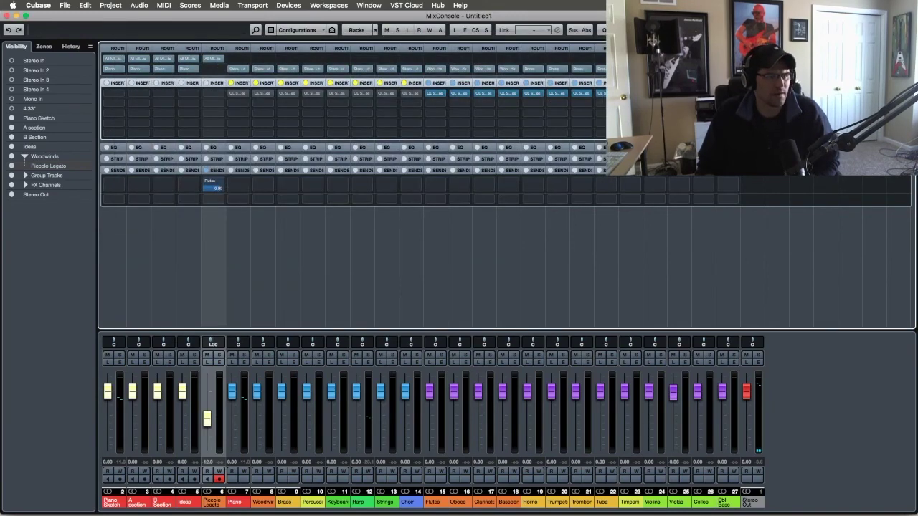
left_click_drag(488, 10, 348, 10)
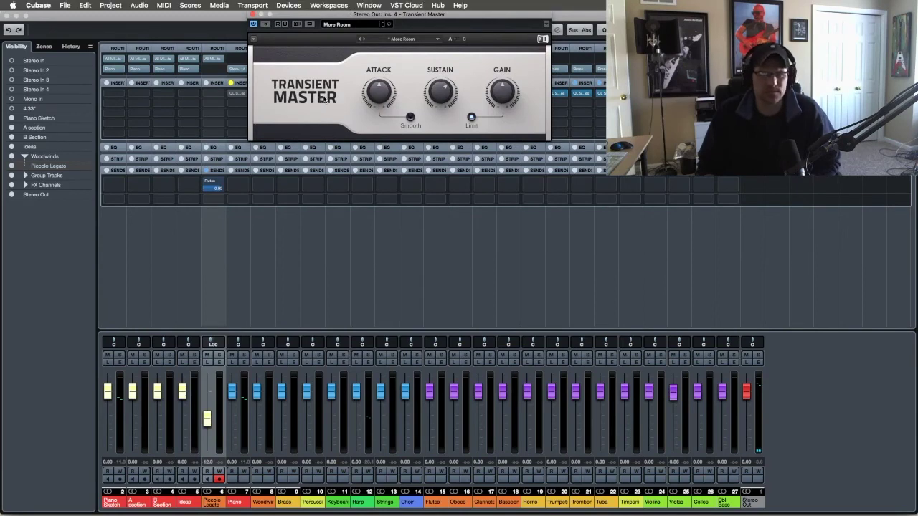
left_click(252, 15)
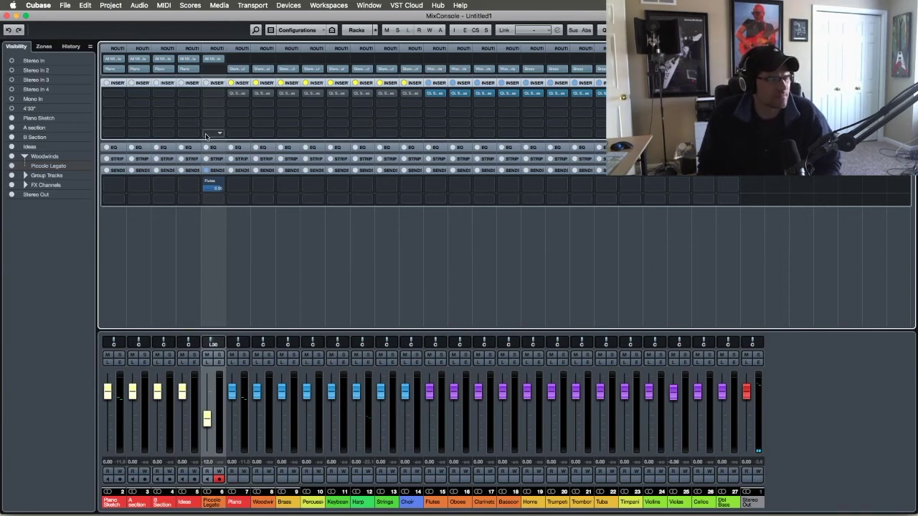
Close the MixConsole and collapse the Woodwinds folder in the project window
key("F3")
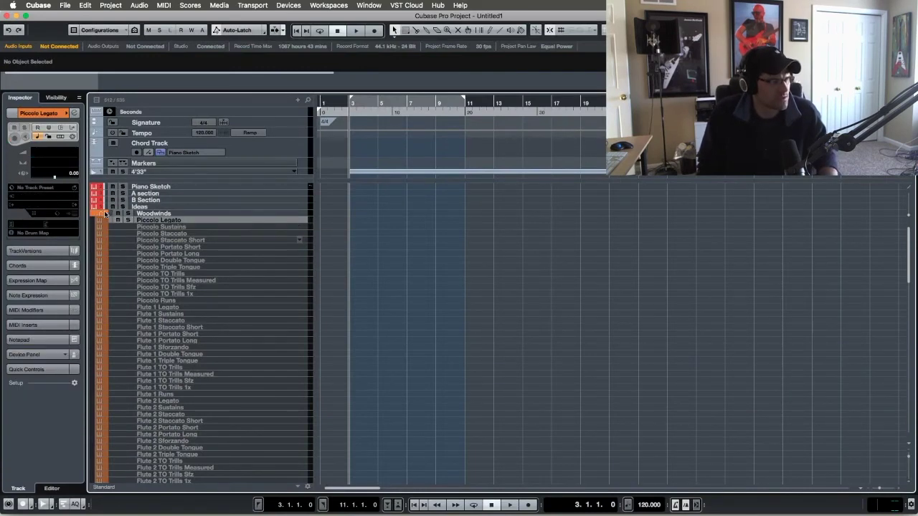
left_click(106, 213)
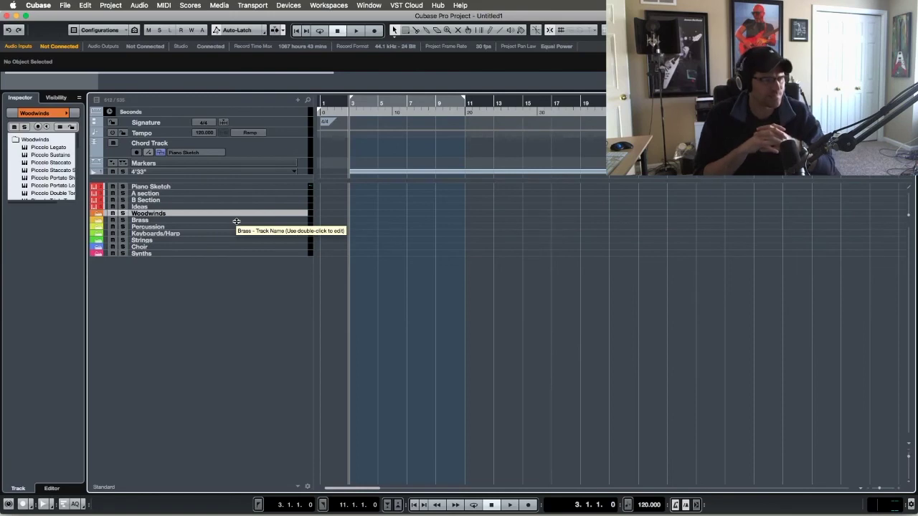
Select the Piano Sketch track to show its All MIDI Inputs to Kontakt 5 routing in the Inspector
left_click(161, 186)
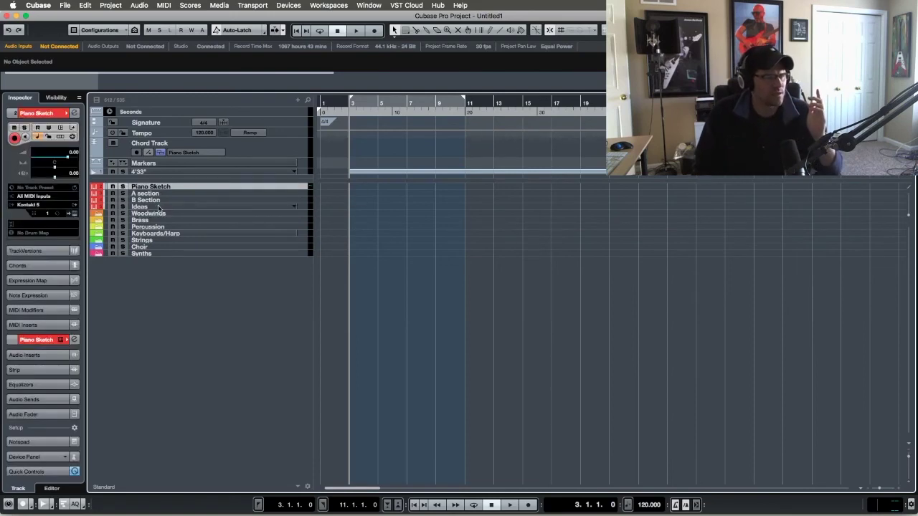